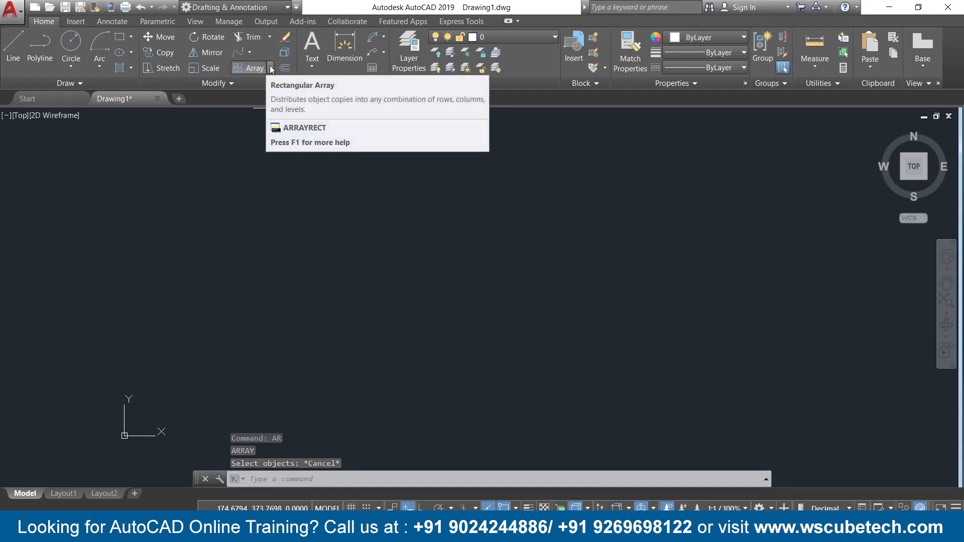
click(270, 69)
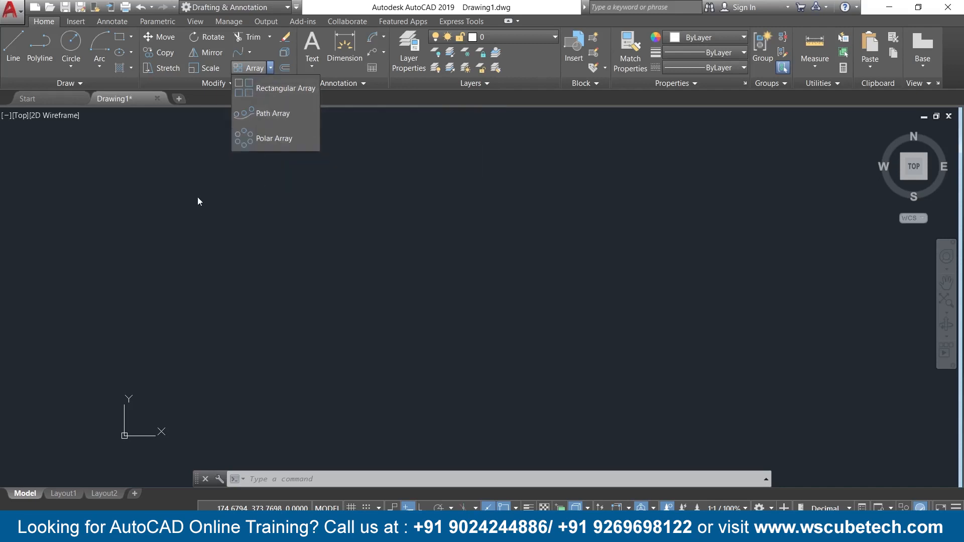
click(193, 189)
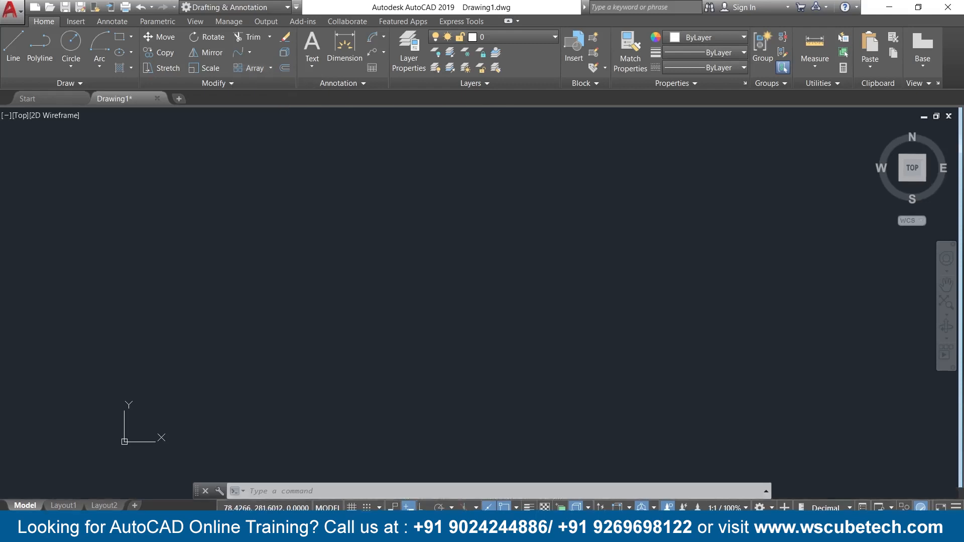
click(132, 37)
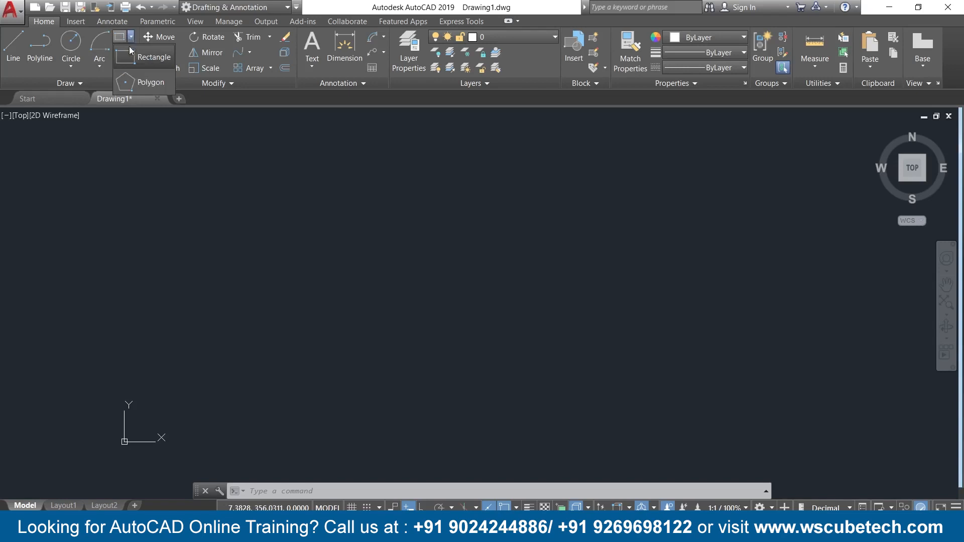
click(146, 57)
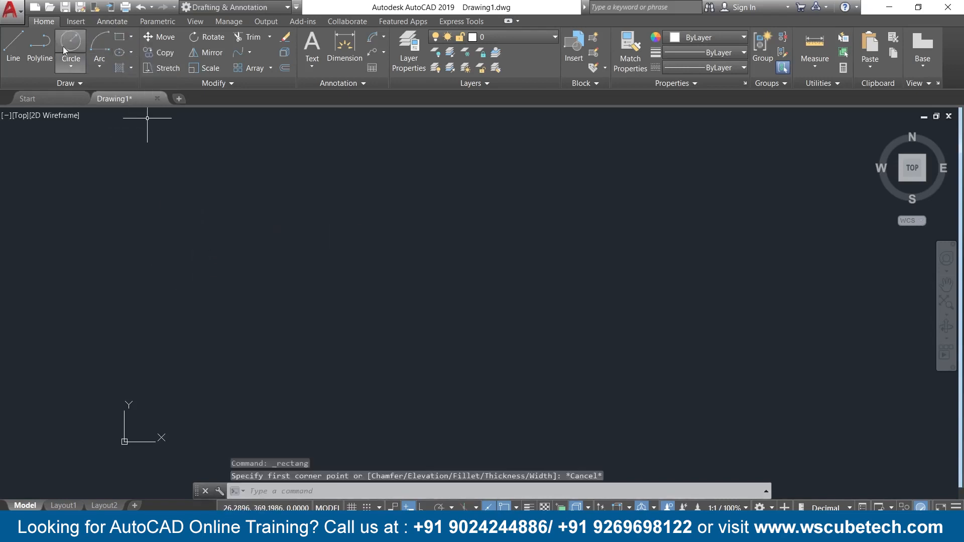
- Draw a stepped L-shaped outline from connected lines with Ortho on, running its upper edge back to the long left vertical line
click(13, 46)
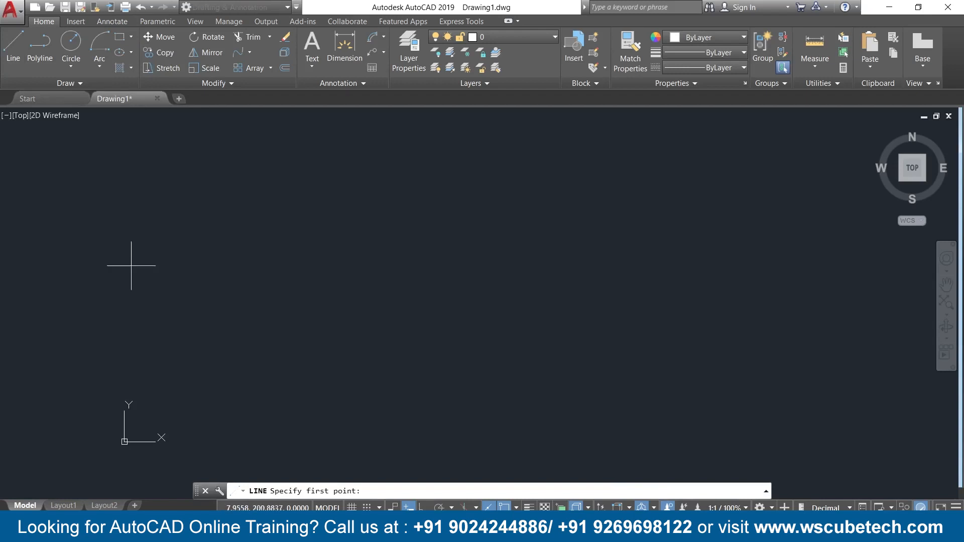
click(247, 208)
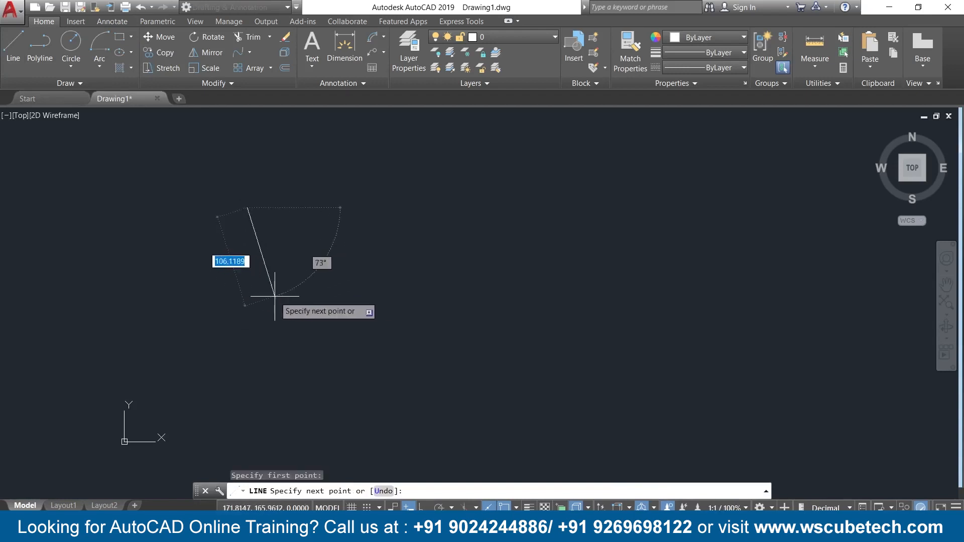
key(F8)
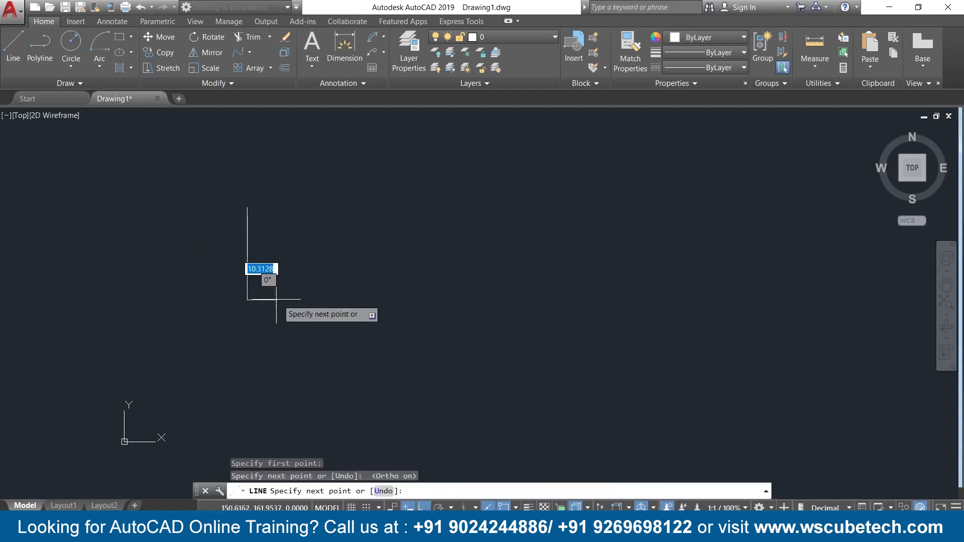
click(275, 300)
click(325, 303)
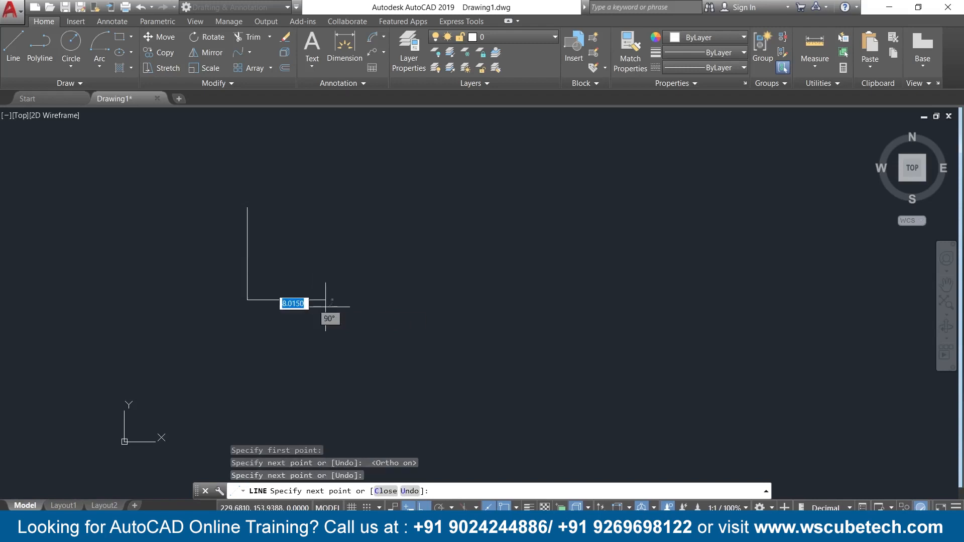
click(325, 265)
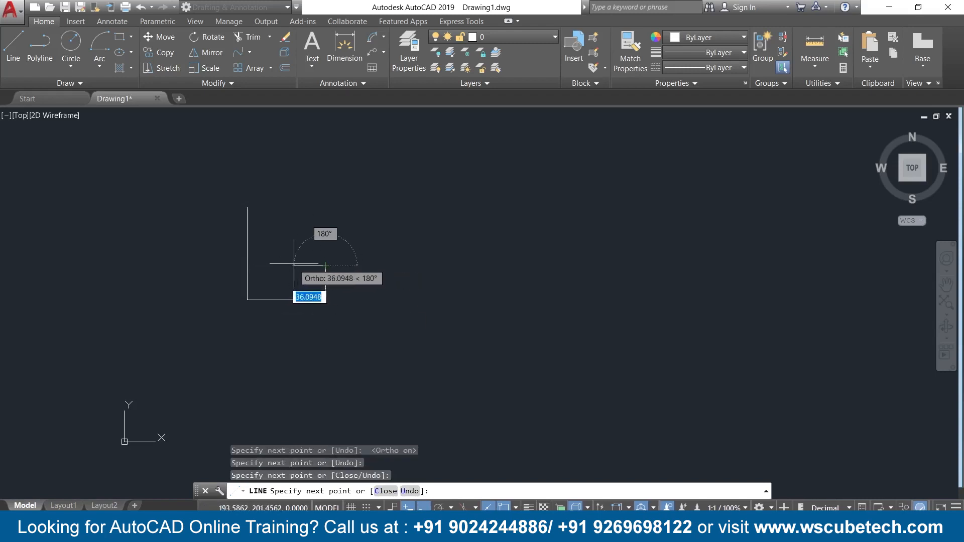
click(293, 264)
click(293, 225)
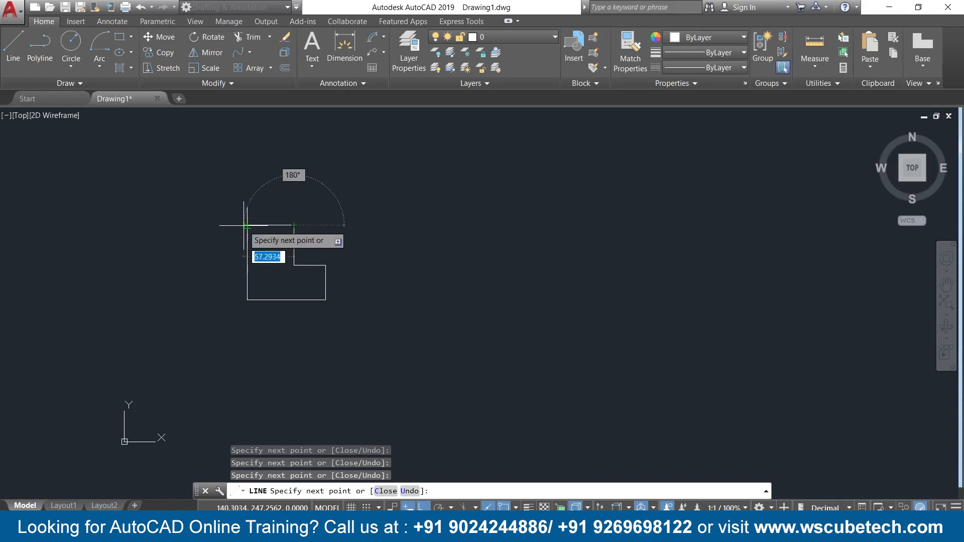
click(246, 225)
key(Return)
- Shorten the left vertical line so that its upper end meets the outline's upper-left corner
scroll(251, 224, up, 3)
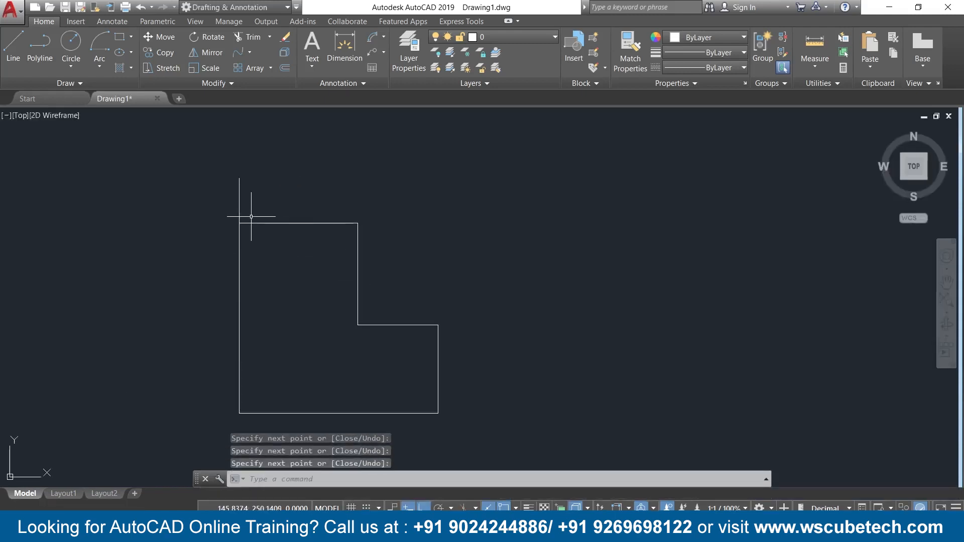
click(239, 181)
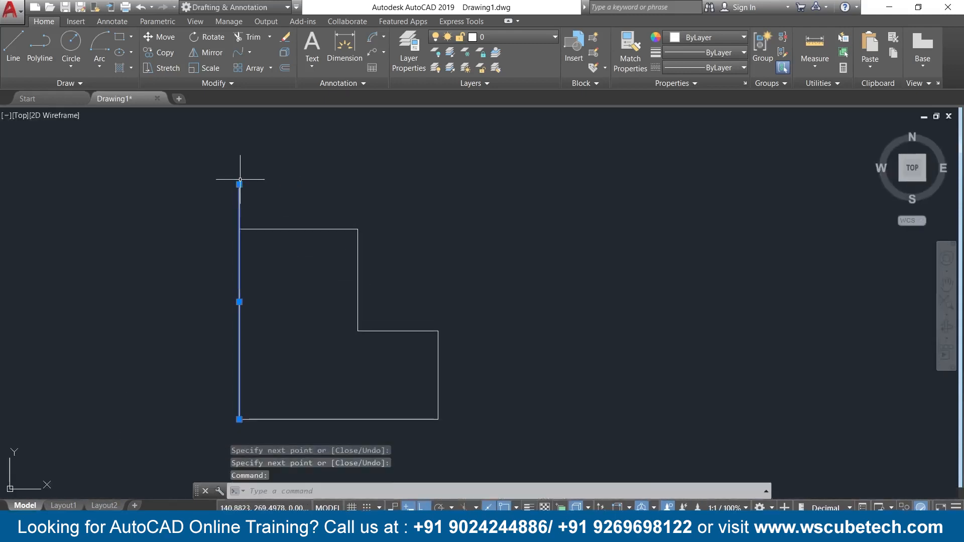
click(239, 184)
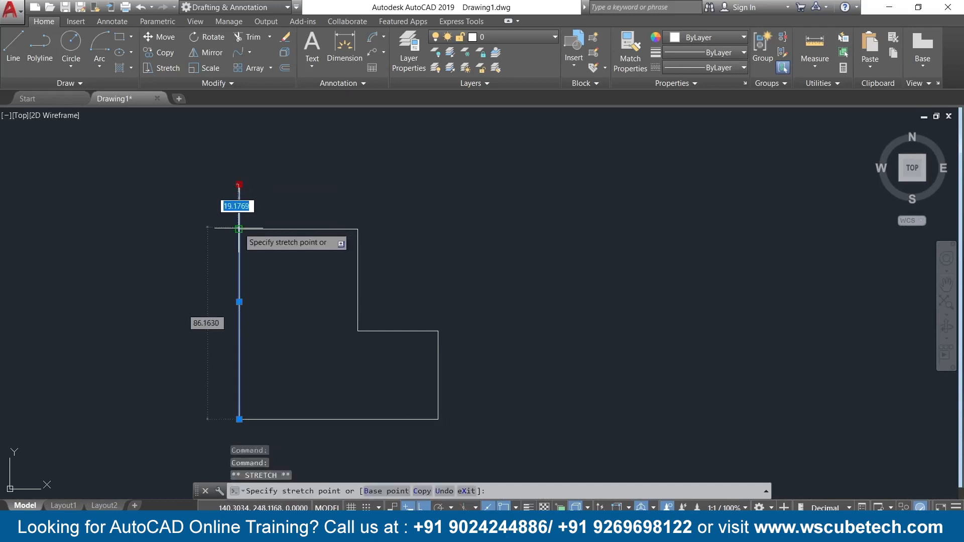
click(239, 229)
- Join all six lines of the L-shaped outline into a single polyline
scroll(274, 209, down, 3)
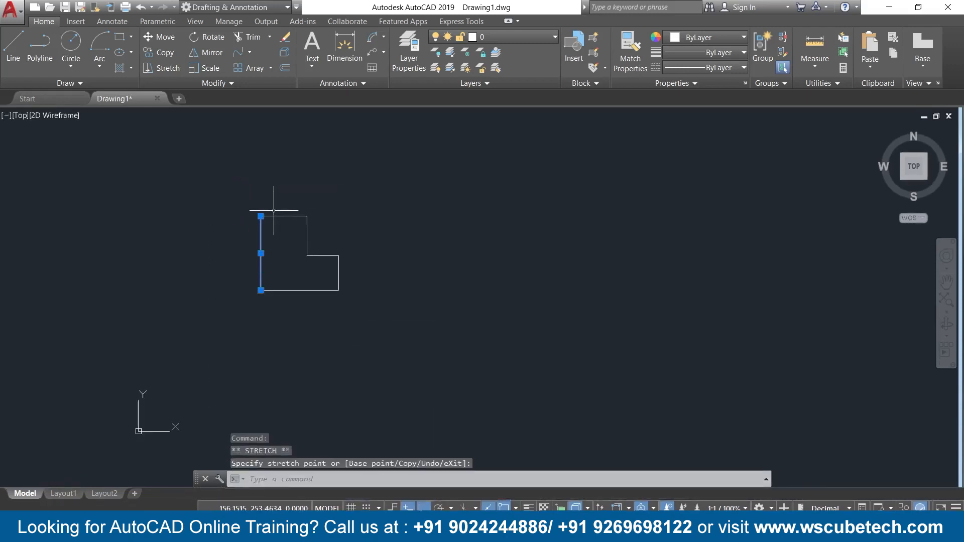
scroll(276, 215, up, 4)
scroll(281, 215, down, 2)
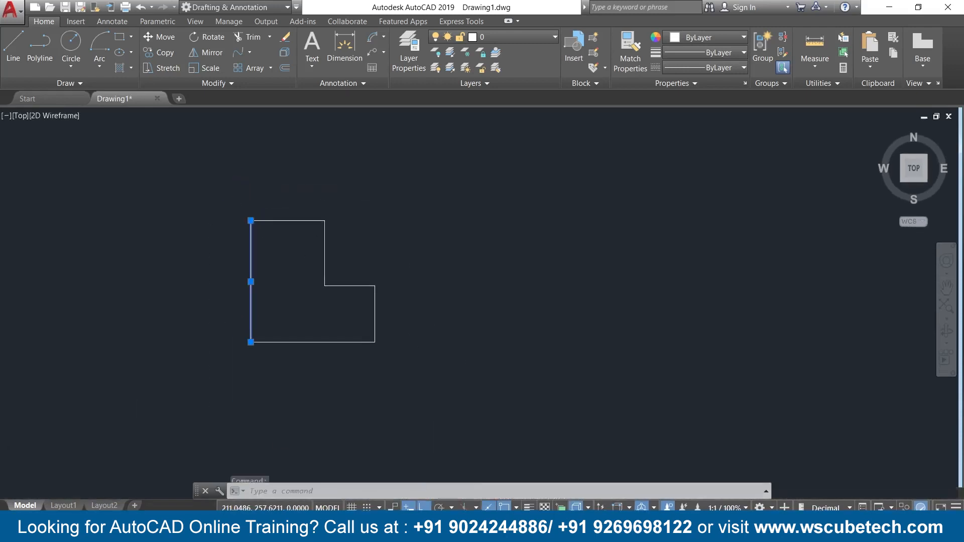
click(379, 212)
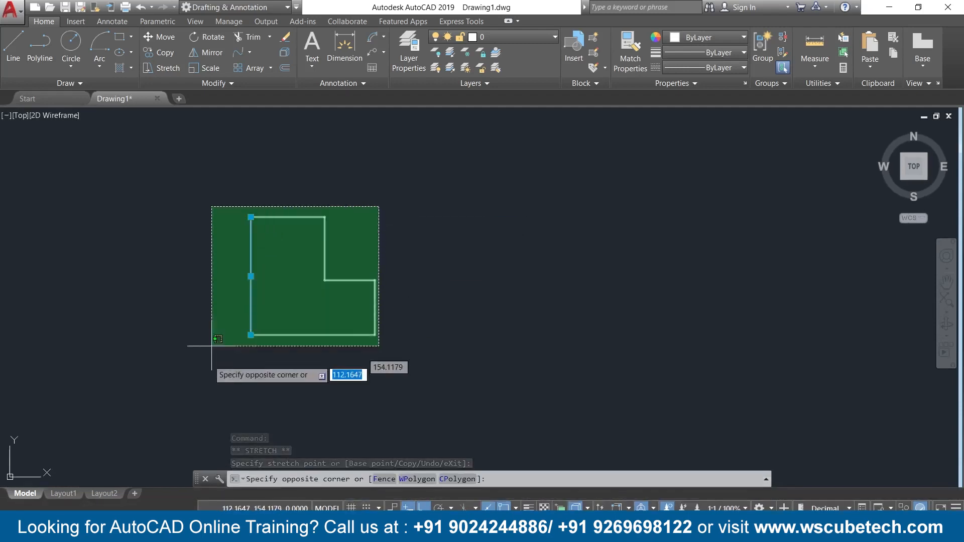
click(210, 376)
text(j)
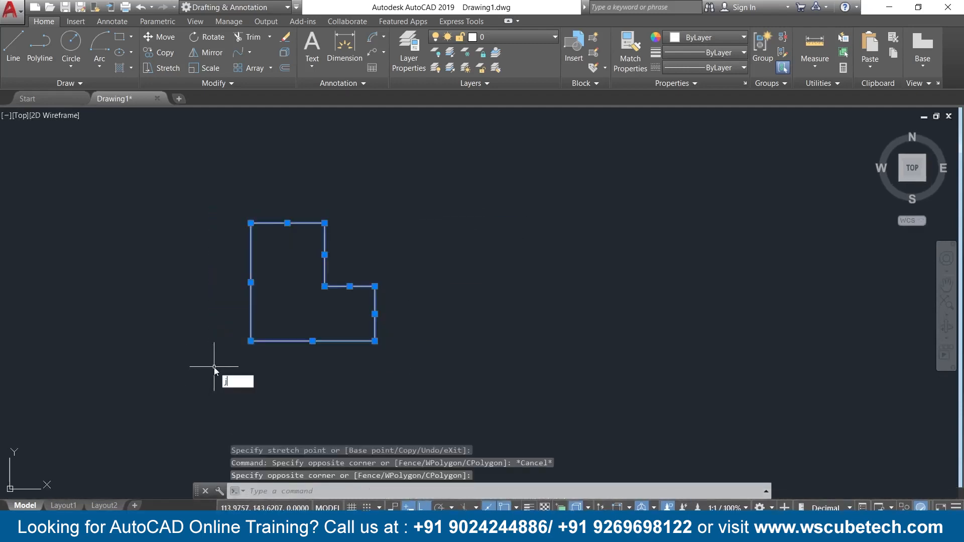
key(Return)
- Create a rectangular array from the L-shaped polyline using the Array command
scroll(443, 263, down, 2)
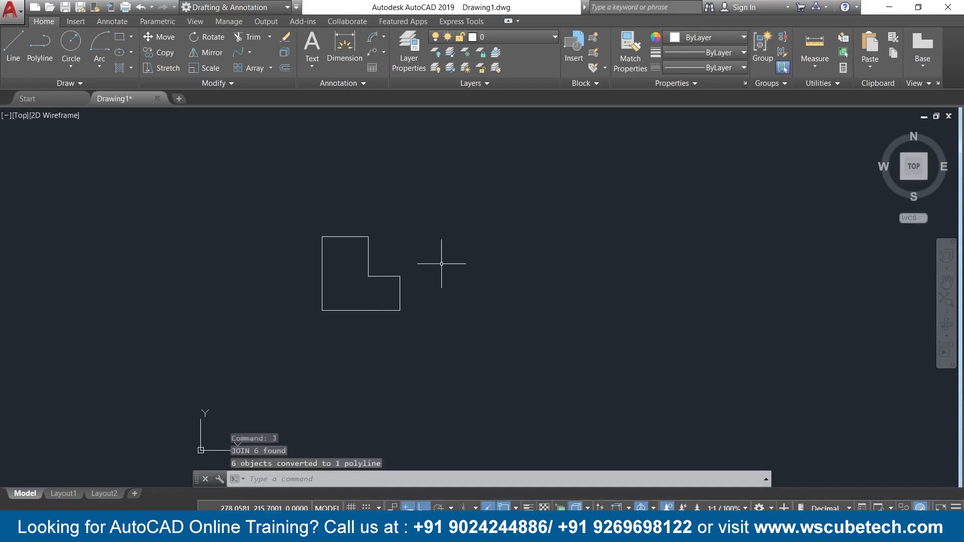
middle_drag(452, 264, 321, 256)
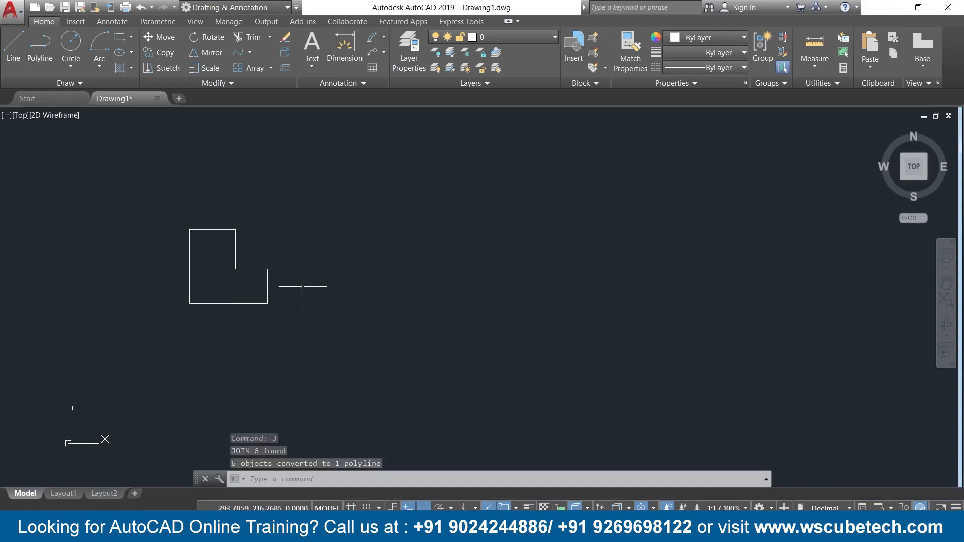
middle_drag(224, 348, 257, 294)
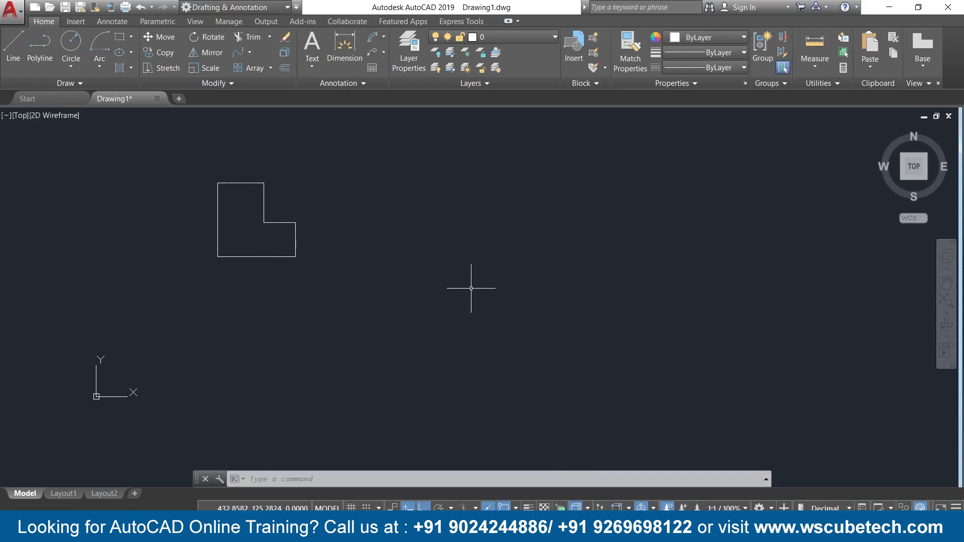
text(r)
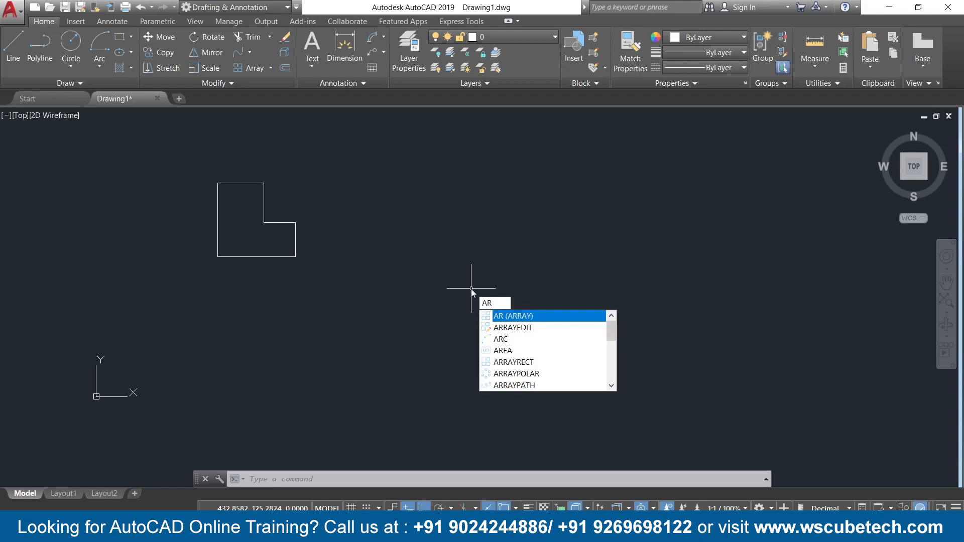
key(Return)
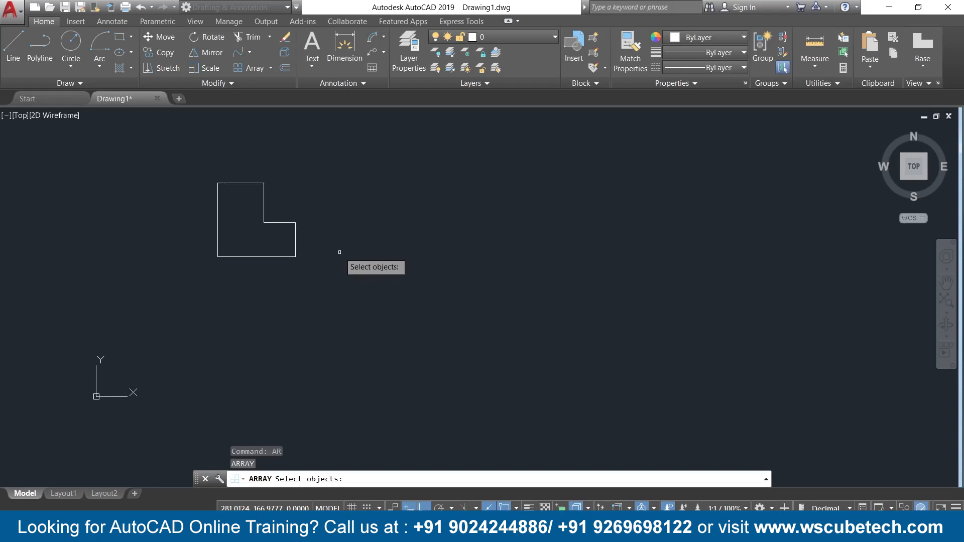
click(285, 256)
key(Return)
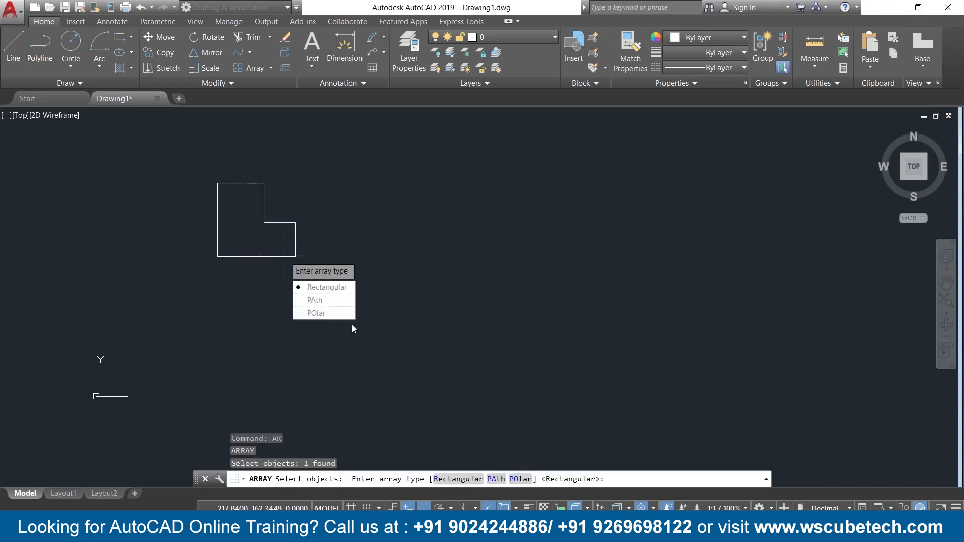
click(329, 292)
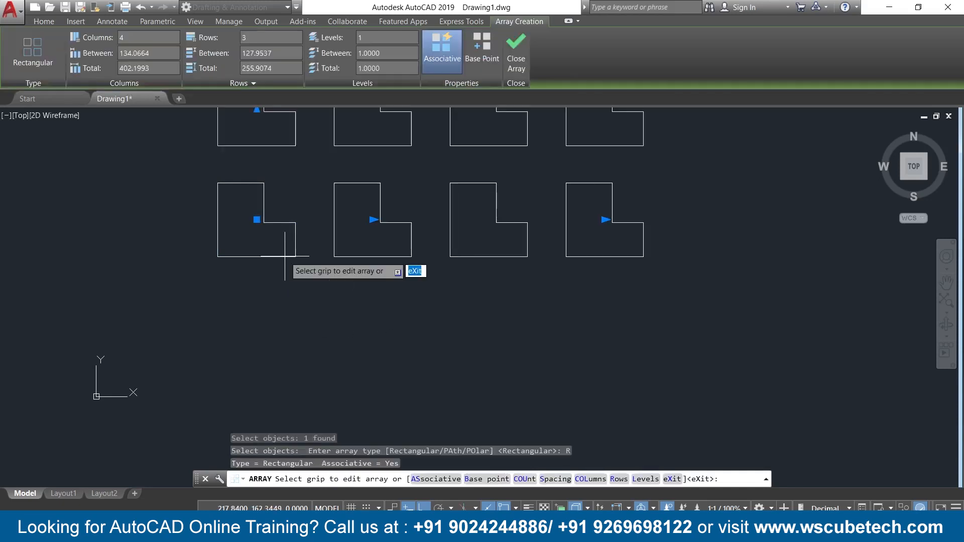
- Set the array's number of columns to 5
middle_drag(285, 262, 277, 359)
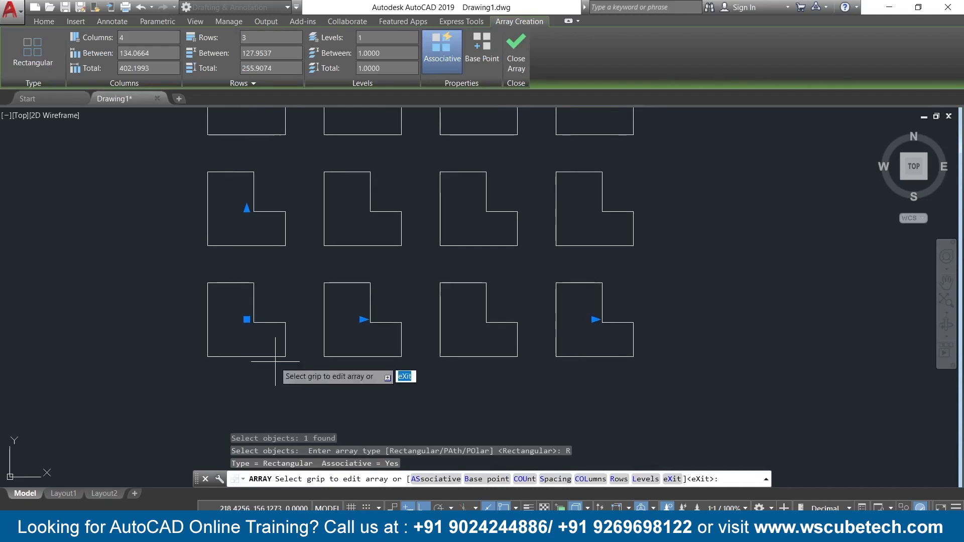
scroll(277, 322, down, 2)
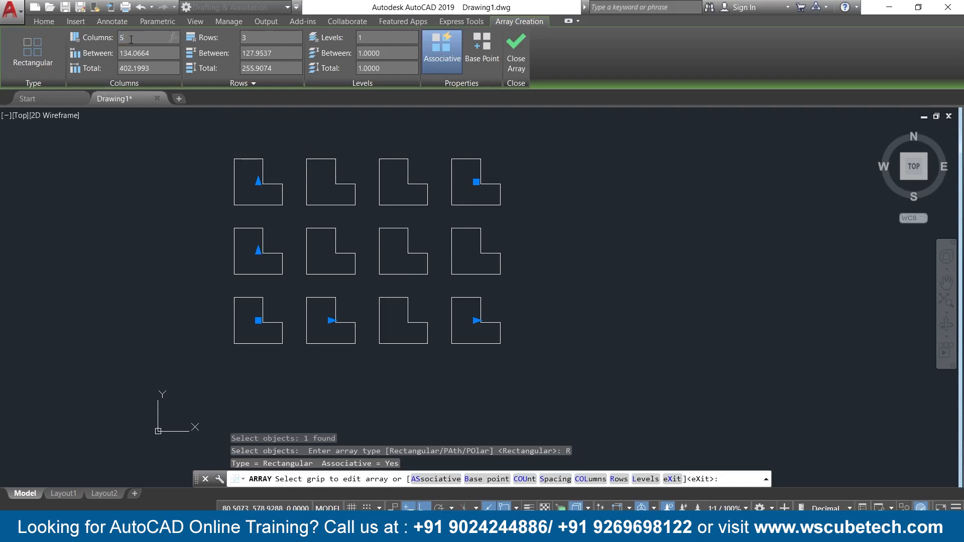
key(Return)
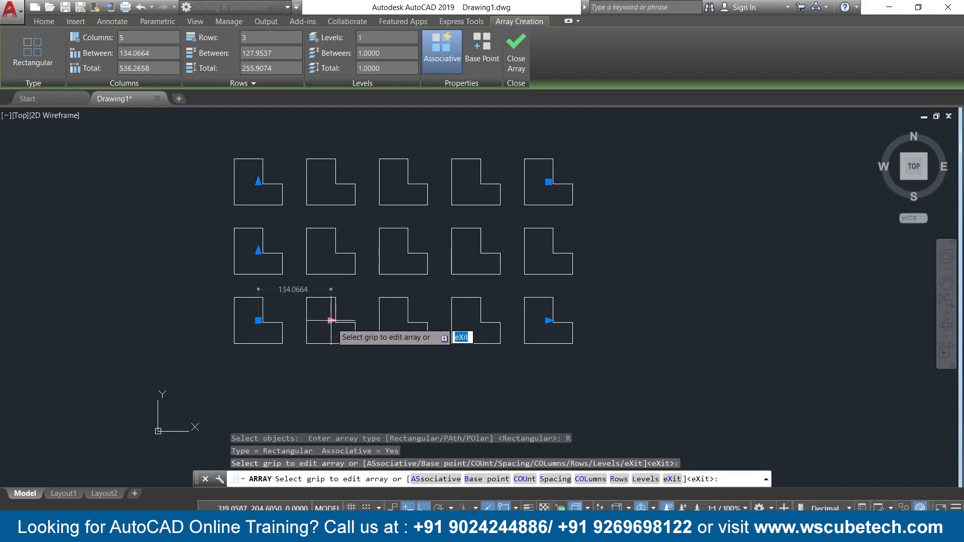
- Set the array's column spacing to 120, followed by a total column distance of 500
click(157, 53)
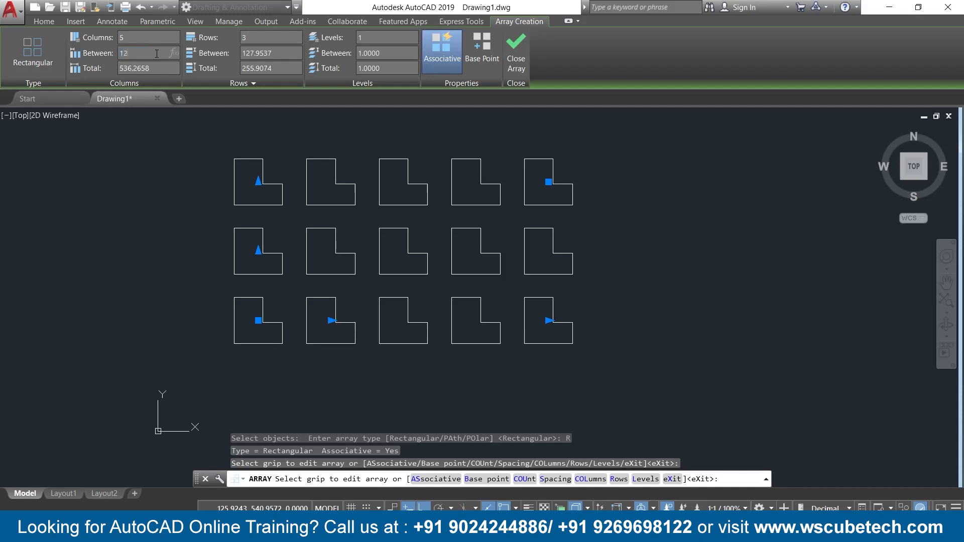
key(Return)
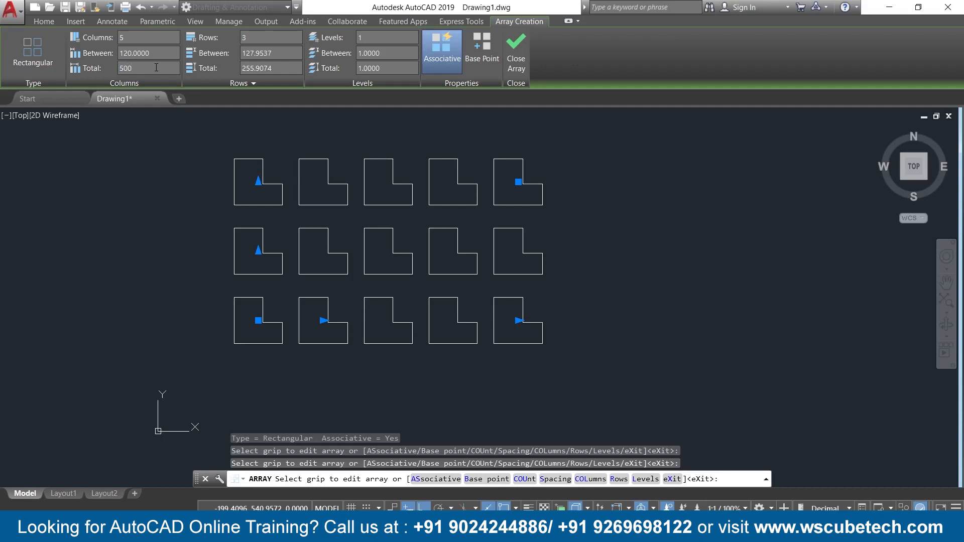
key(Return)
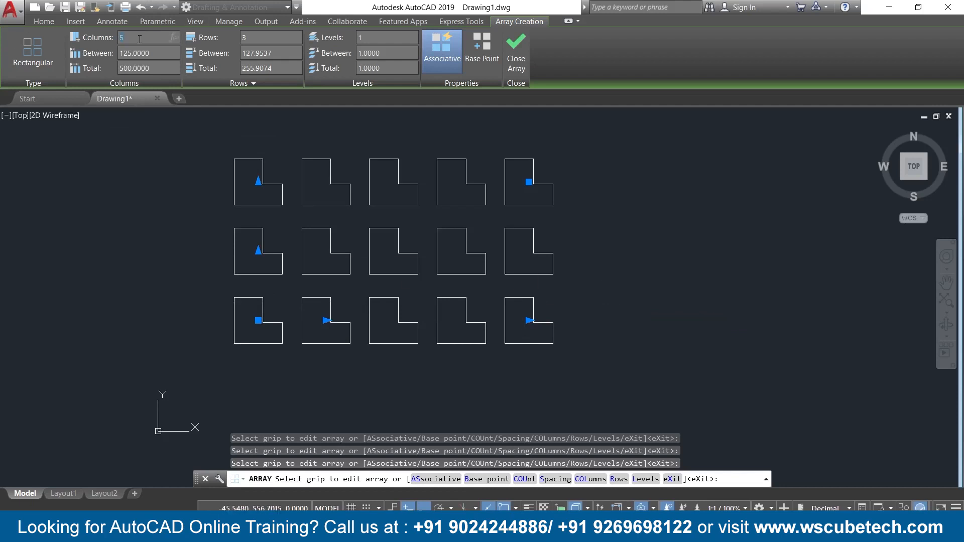
- Change the array to 3 columns and 5 rows
key(Return)
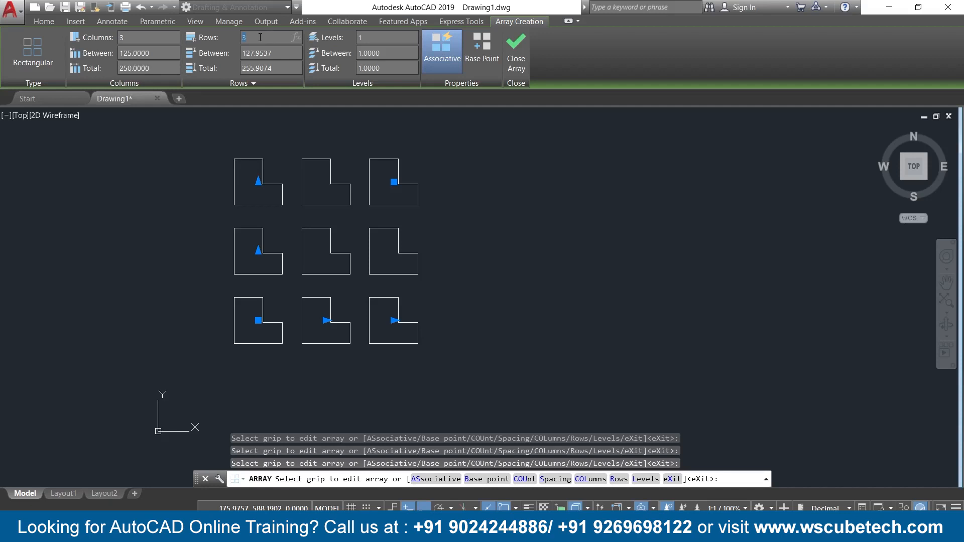
key(Return)
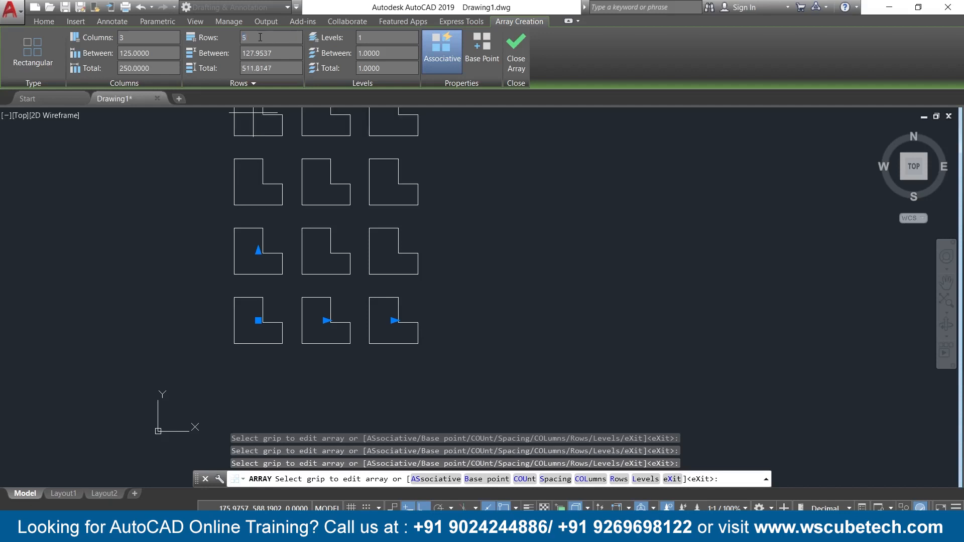
scroll(286, 162, down, 5)
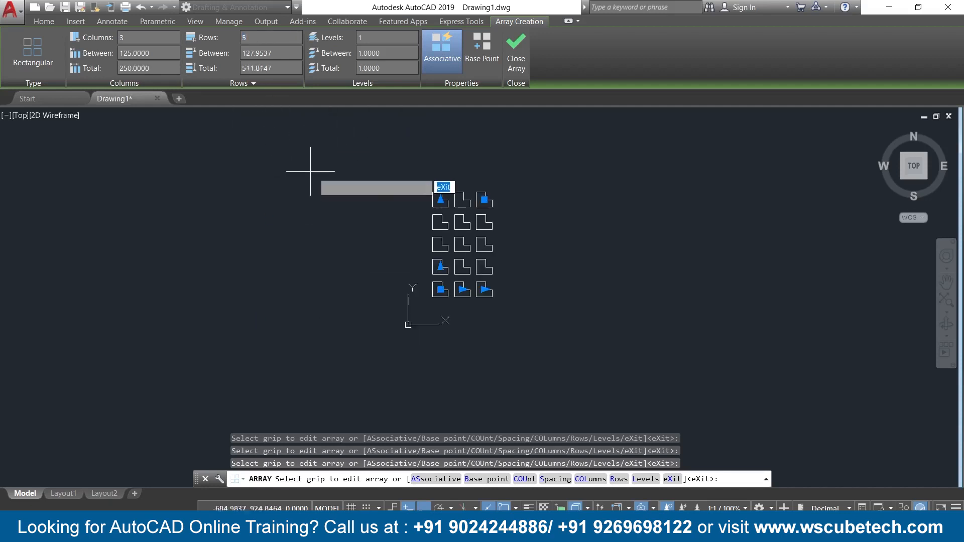
scroll(319, 174, up, 2)
scroll(360, 205, up, 2)
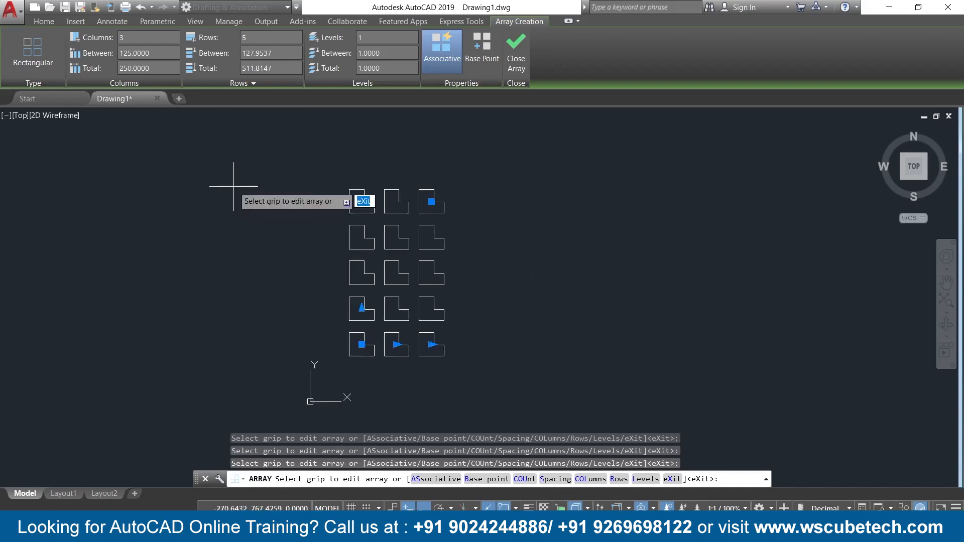
middle_drag(274, 209, 275, 209)
middle_drag(239, 173, 206, 161)
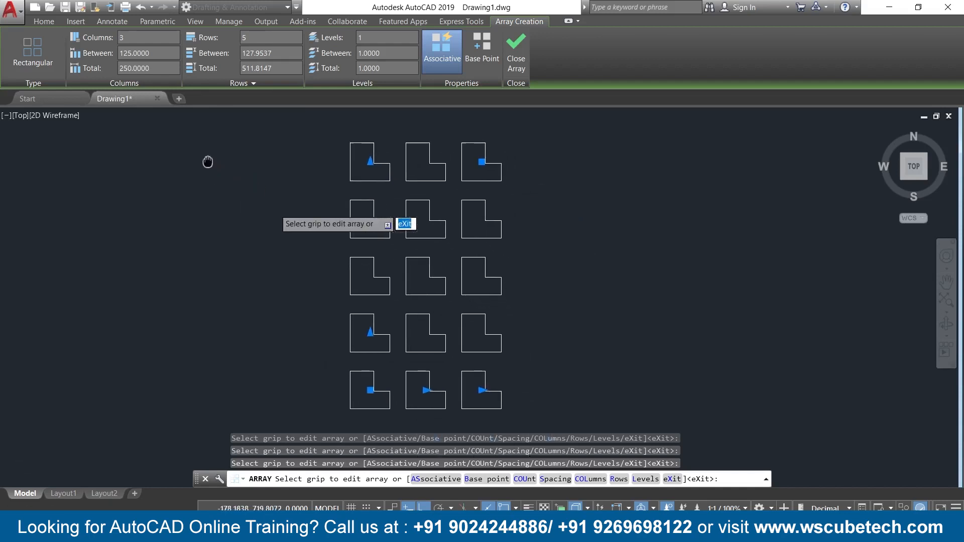
- Set the array's number of rows to 3
click(252, 36)
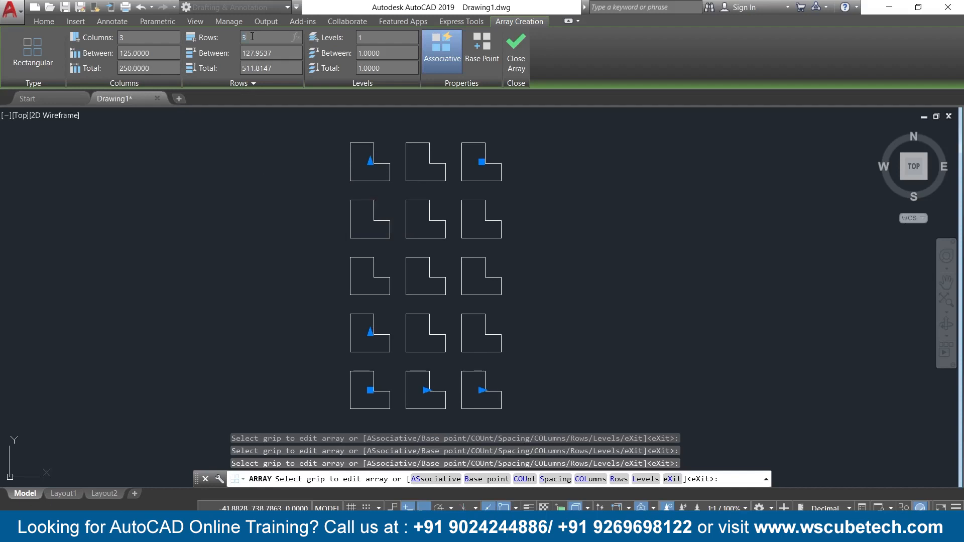
key(Return)
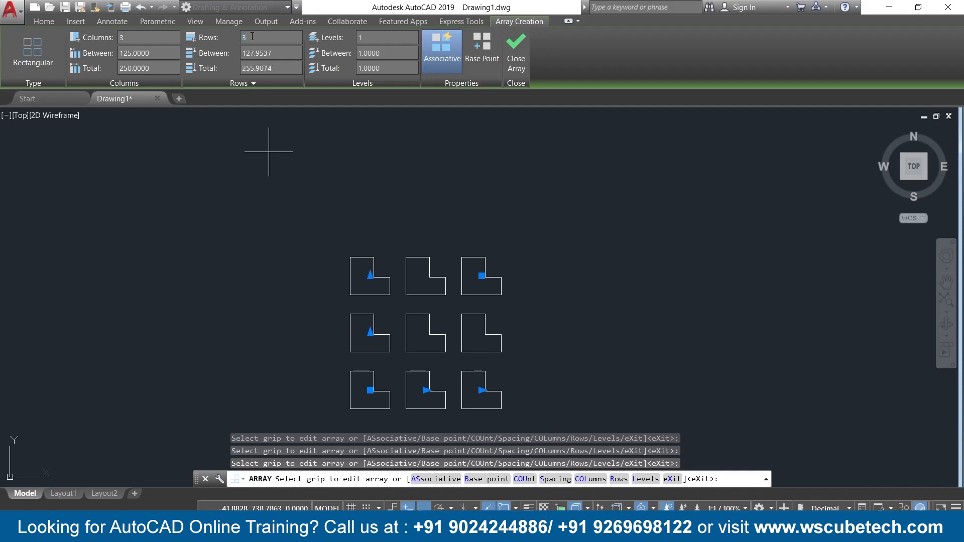
mouse_move(291, 270)
middle_down()
mouse_move(298, 174)
mouse_move(275, 171)
middle_up()
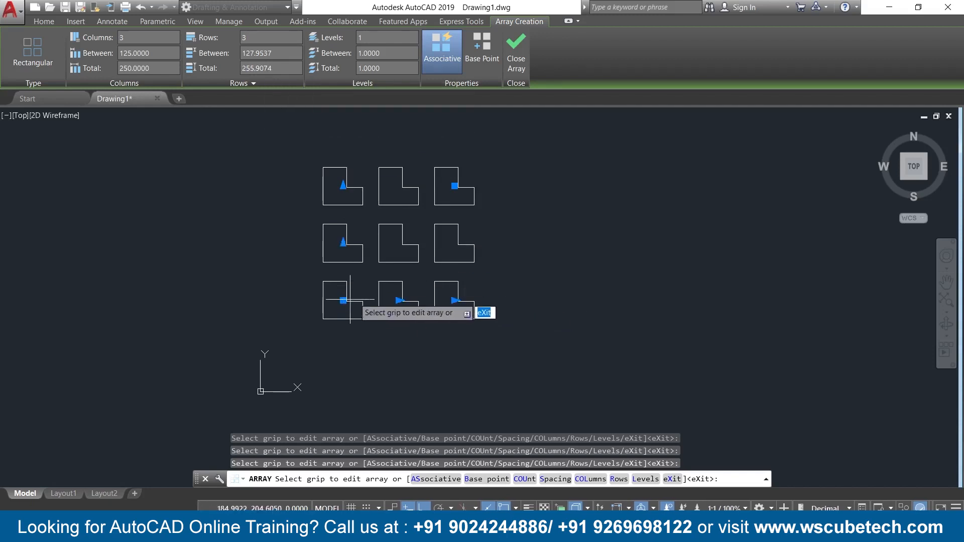
- Stretch the array's column spacing to about 225.73 using the column spacing grip
click(399, 300)
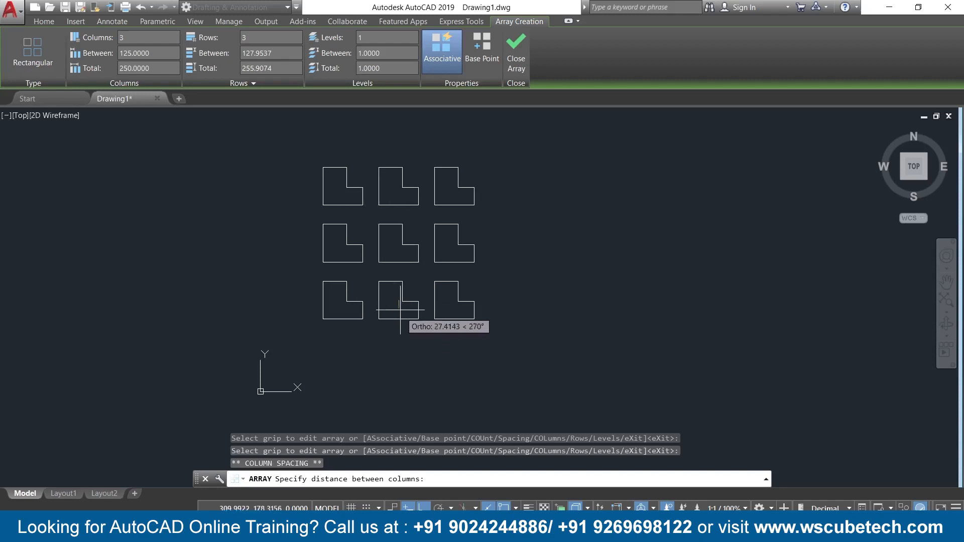
click(443, 304)
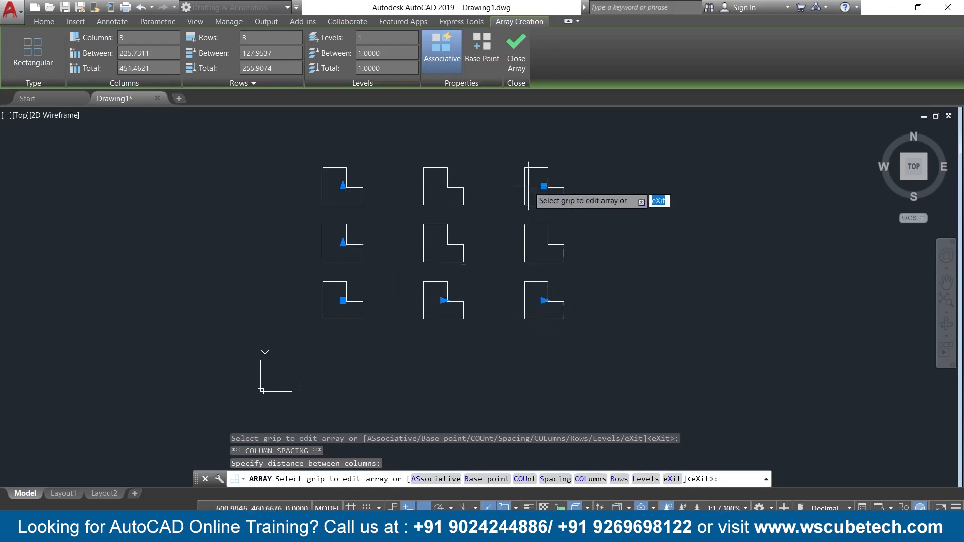
- Try to change the array's row count and row spacing with its row grips
click(343, 186)
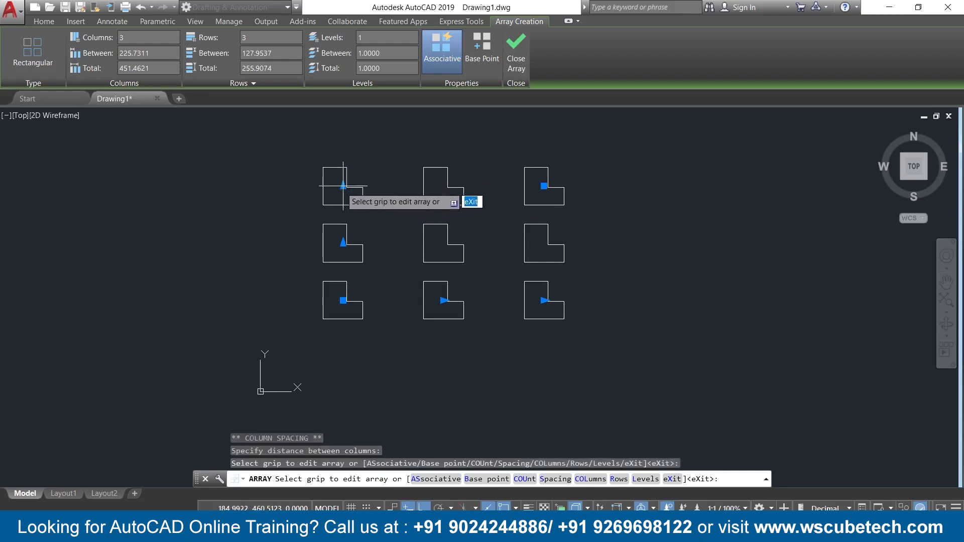
click(343, 186)
click(341, 151)
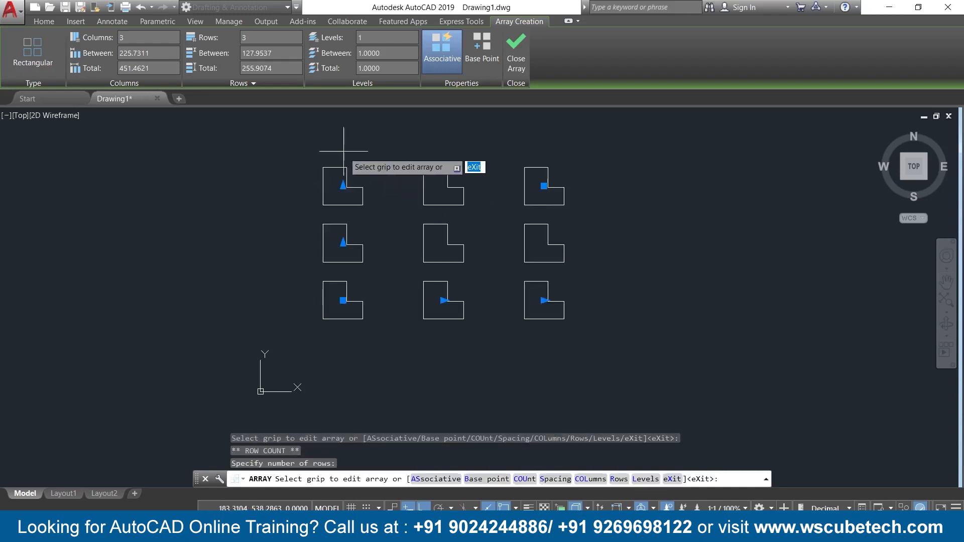
click(342, 243)
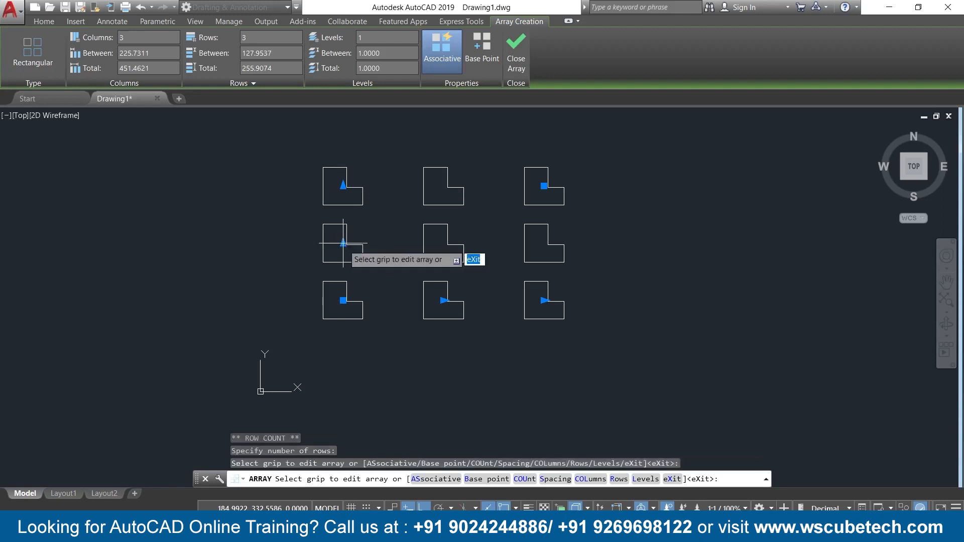
- Set the array's incremental elevation between rows to 5
scroll(387, 223, down, 2)
scroll(388, 223, up, 2)
scroll(387, 224, up, 2)
scroll(387, 224, down, 2)
middle_drag(384, 222, 364, 238)
scroll(364, 238, up, 5)
scroll(370, 225, down, 3)
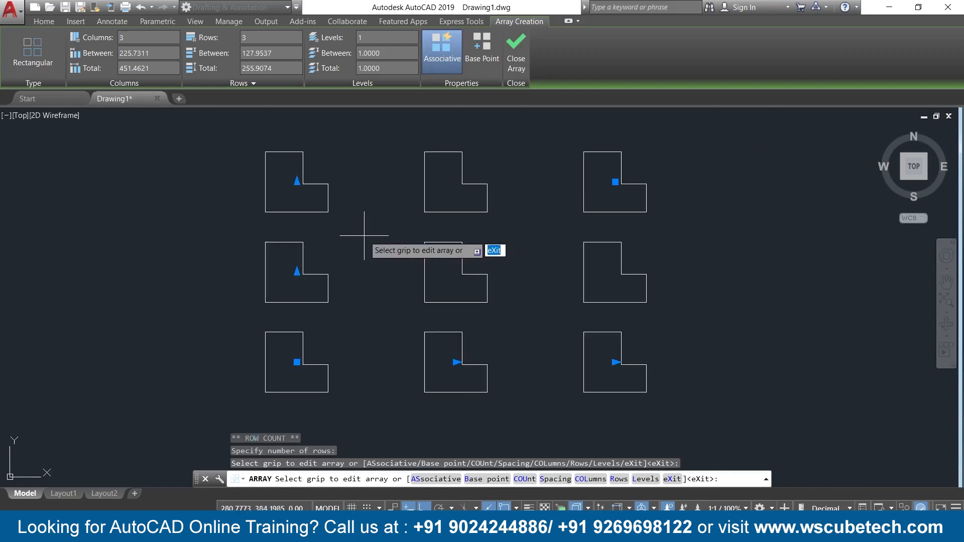
click(252, 84)
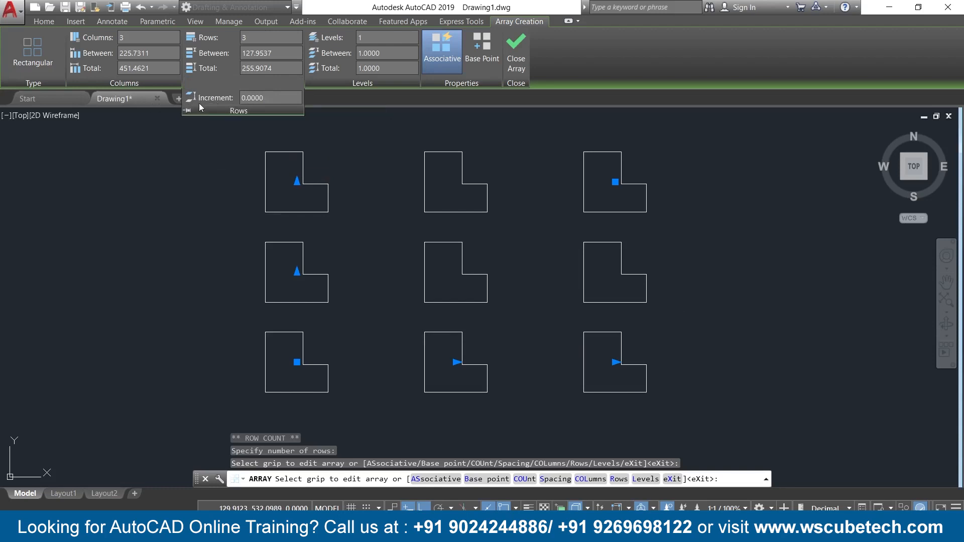
click(270, 99)
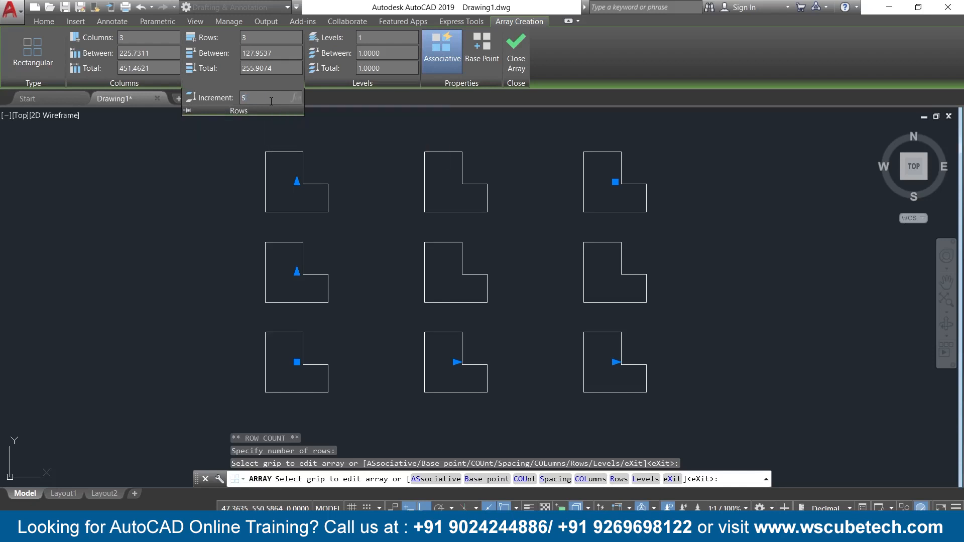
key(Return)
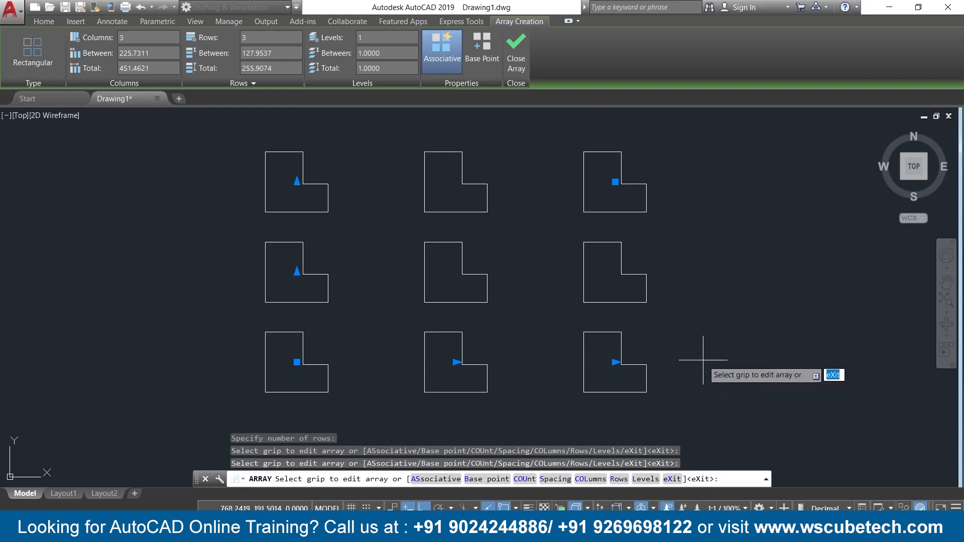
- Set the finished array's row elevation increment to 200 and orbit to a side view of the stepped rows
mouse_move(701, 361)
middle_down()
mouse_move(701, 335)
mouse_move(731, 316)
mouse_move(727, 239)
mouse_move(662, 167)
mouse_move(633, 273)
mouse_move(615, 290)
middle_up()
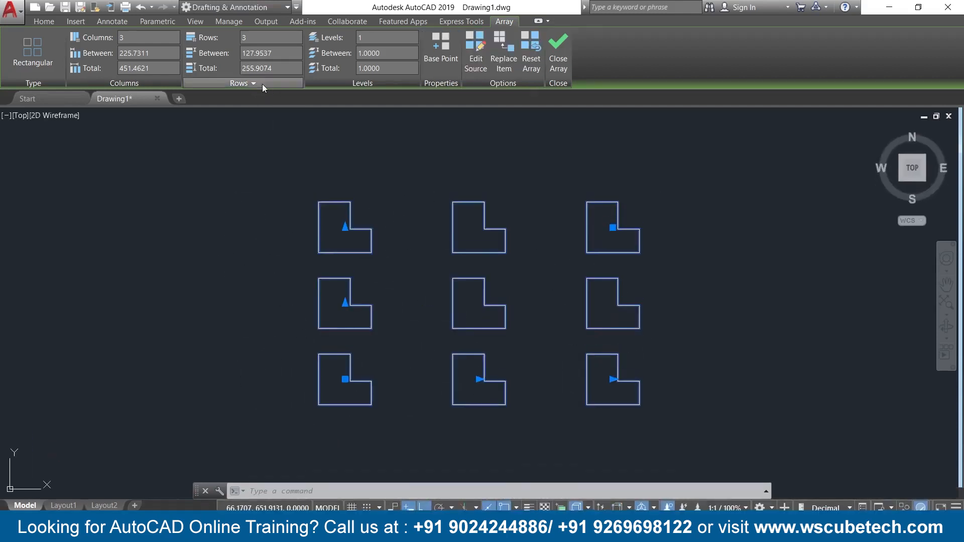
click(262, 83)
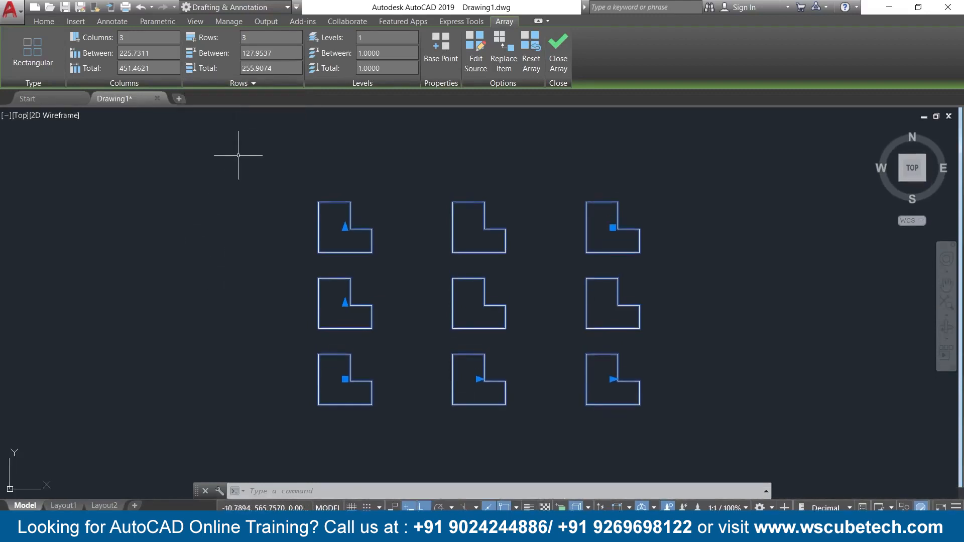
click(255, 83)
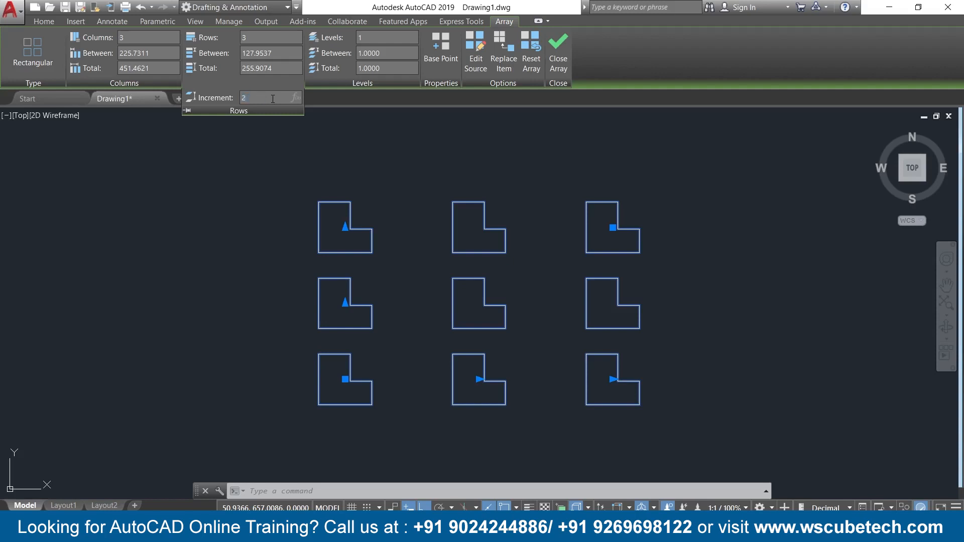
key(Return)
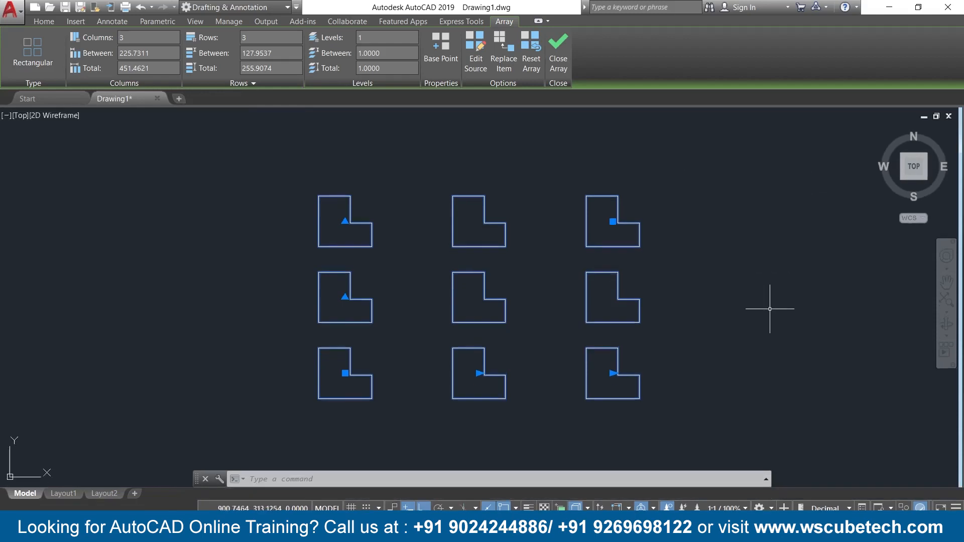
shift+middle_drag(768, 312, 623, 204)
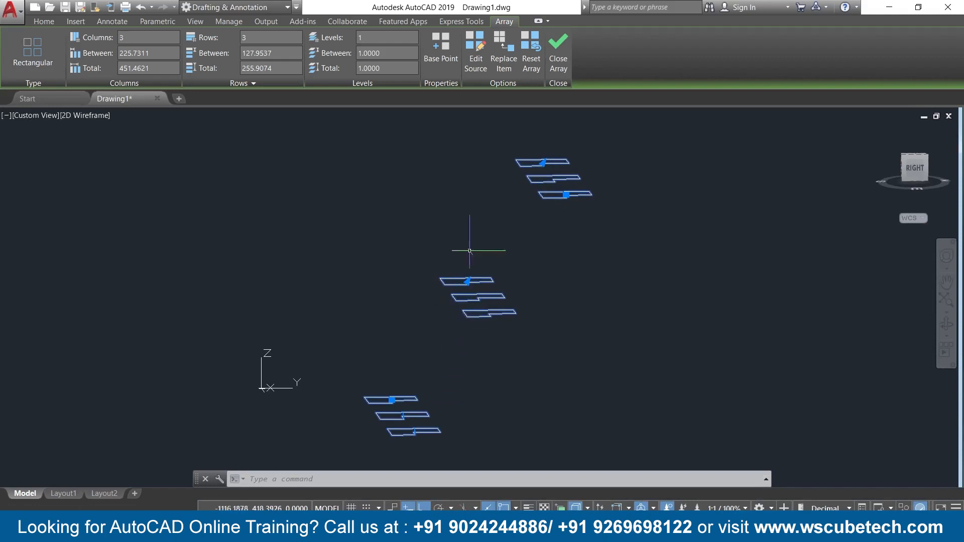
- Reduce the array's row elevation increment to 100
click(253, 83)
click(274, 97)
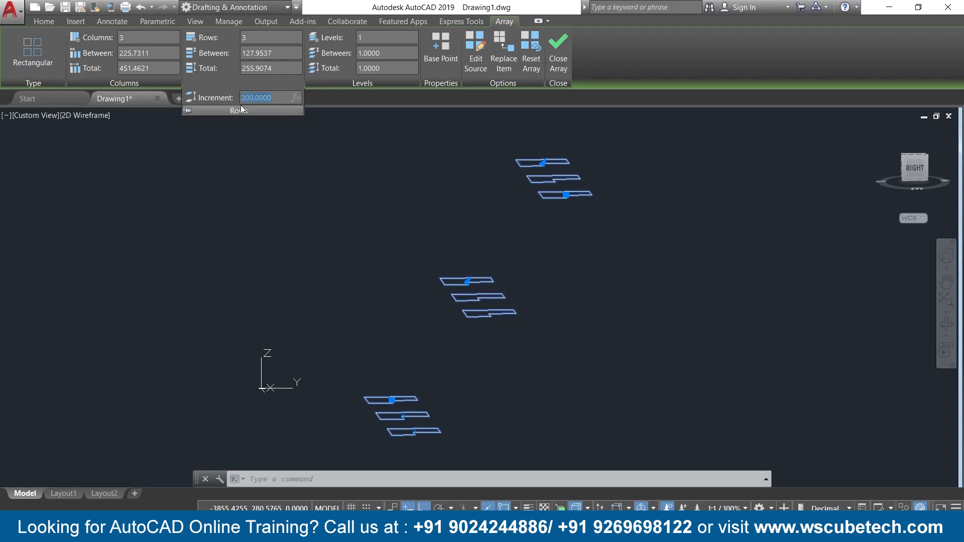
key(Return)
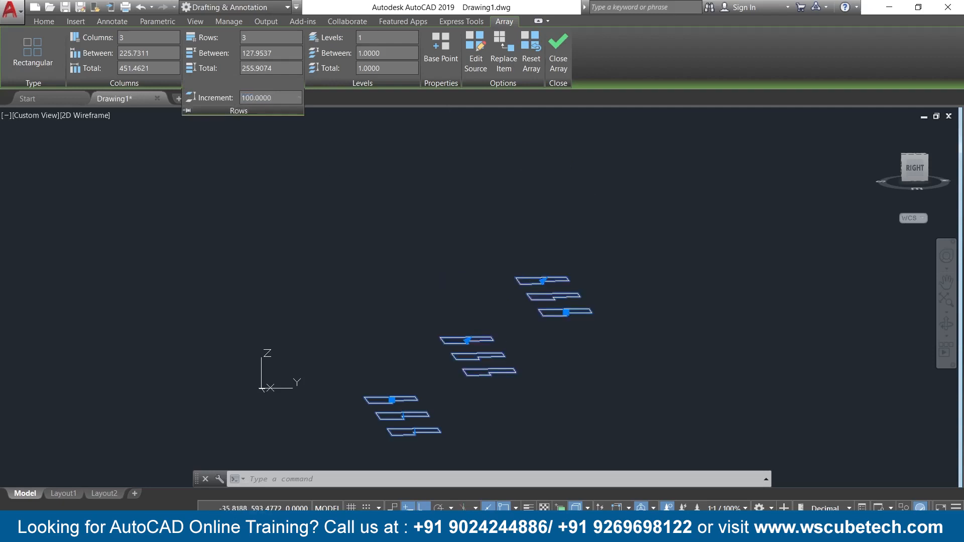
- Examine the elevation offset between the array's rows from several orbited angles and from the Right and Top views
shift+right_click(550, 364)
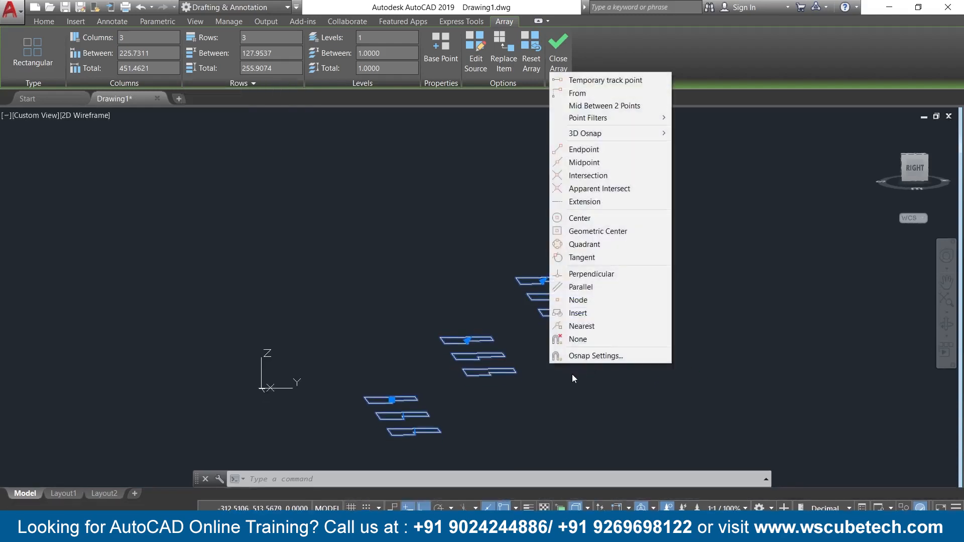
click(572, 372)
shift+middle_drag(571, 373, 645, 378)
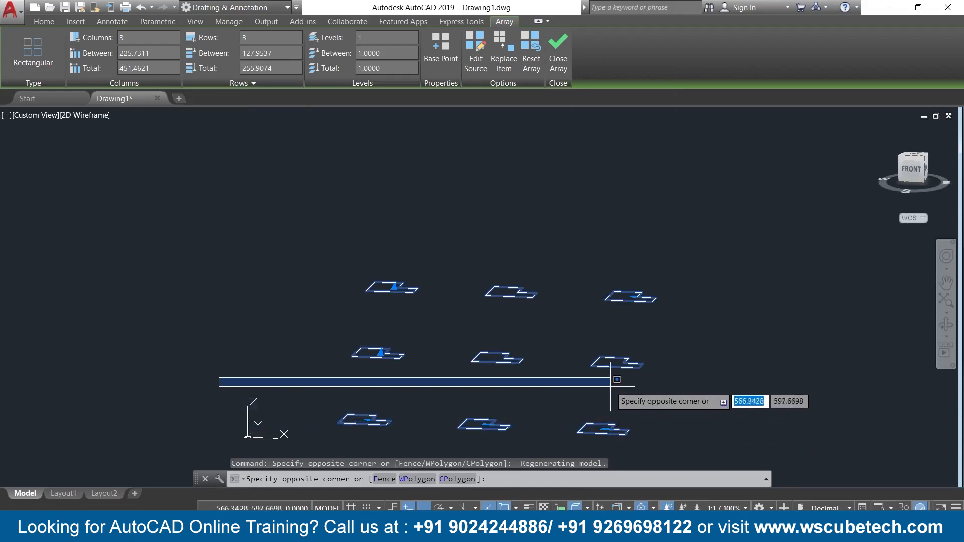
key(Escape)
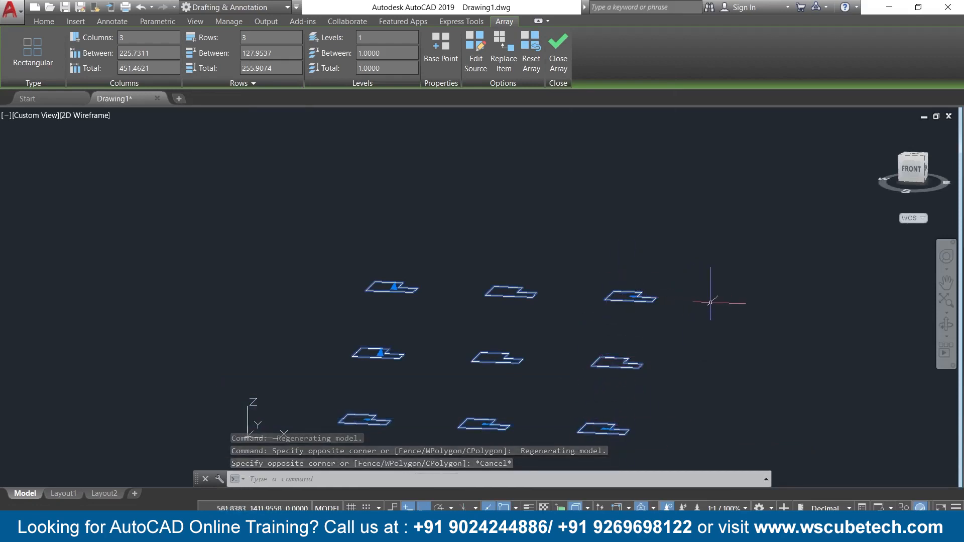
mouse_move(707, 380)
middle_down()
mouse_move(706, 315)
mouse_move(701, 334)
mouse_move(648, 373)
mouse_move(516, 377)
mouse_move(578, 391)
middle_up()
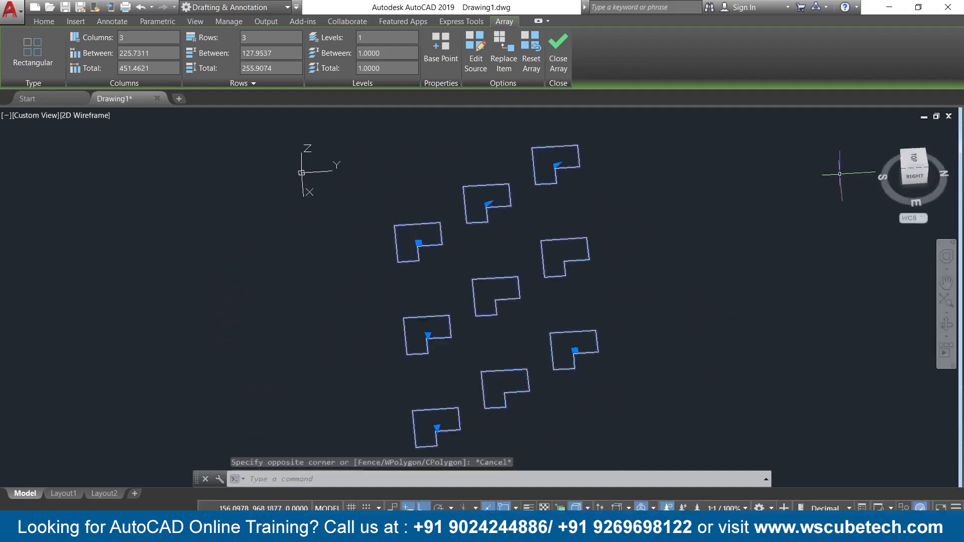
click(912, 166)
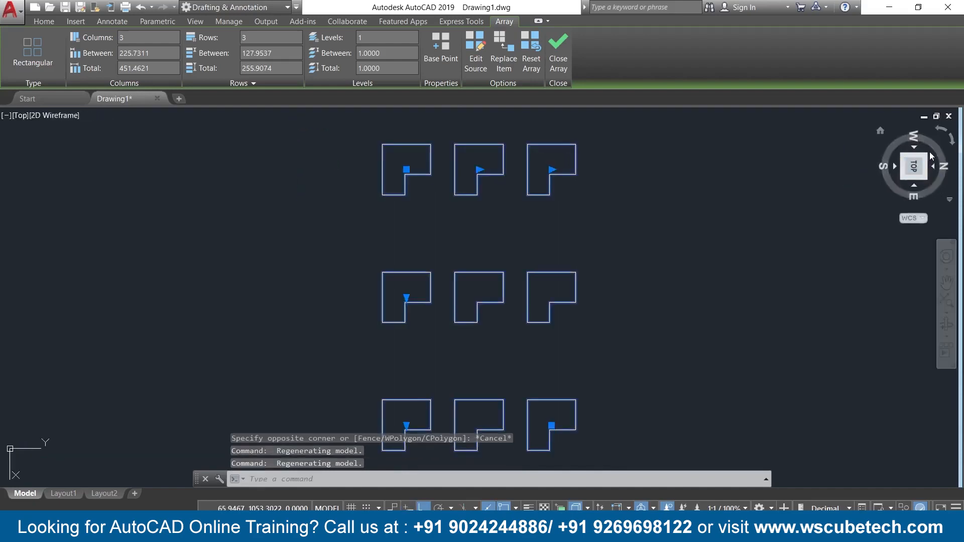
click(942, 130)
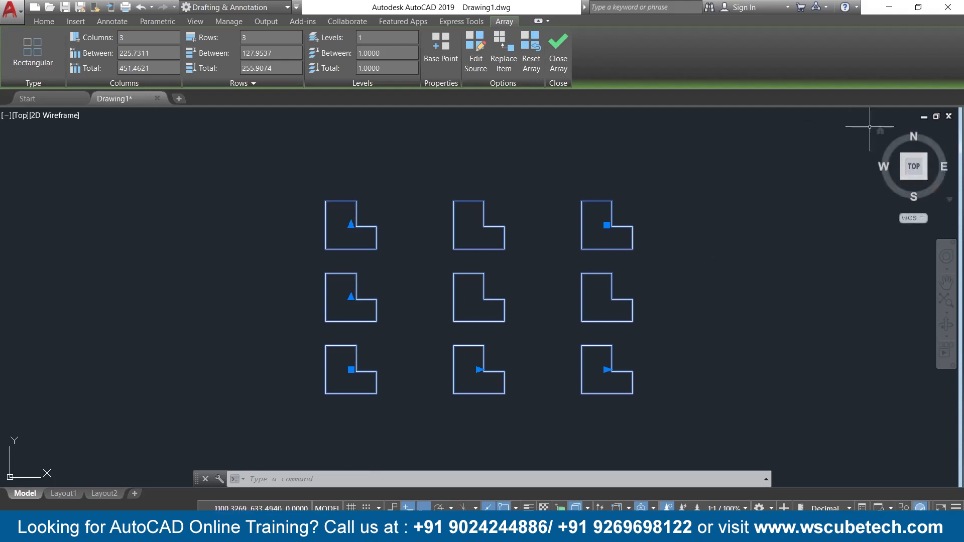
click(944, 166)
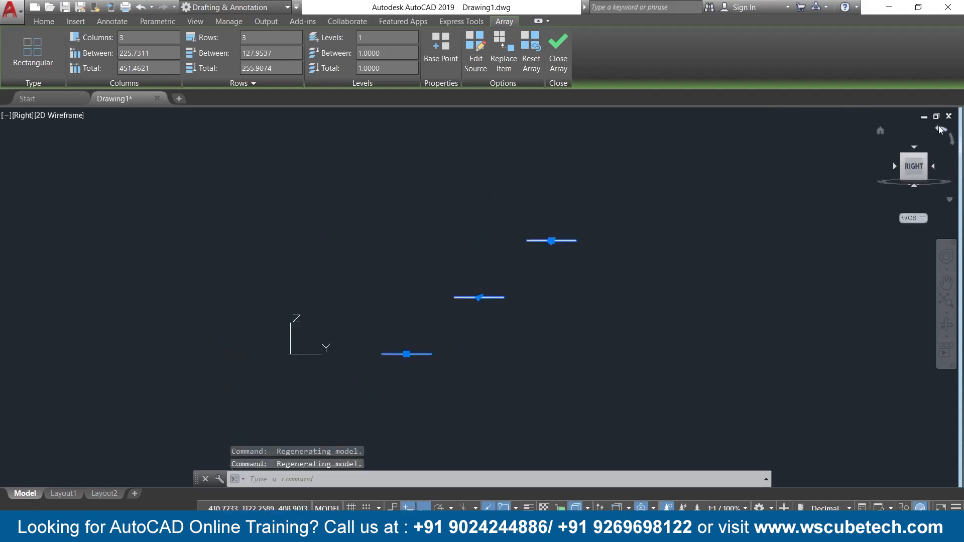
click(939, 129)
click(895, 164)
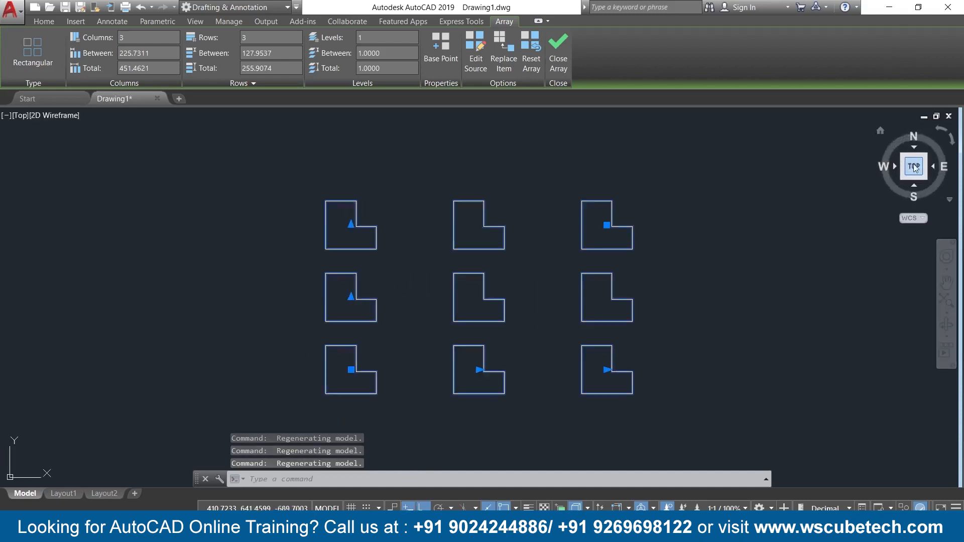
click(913, 165)
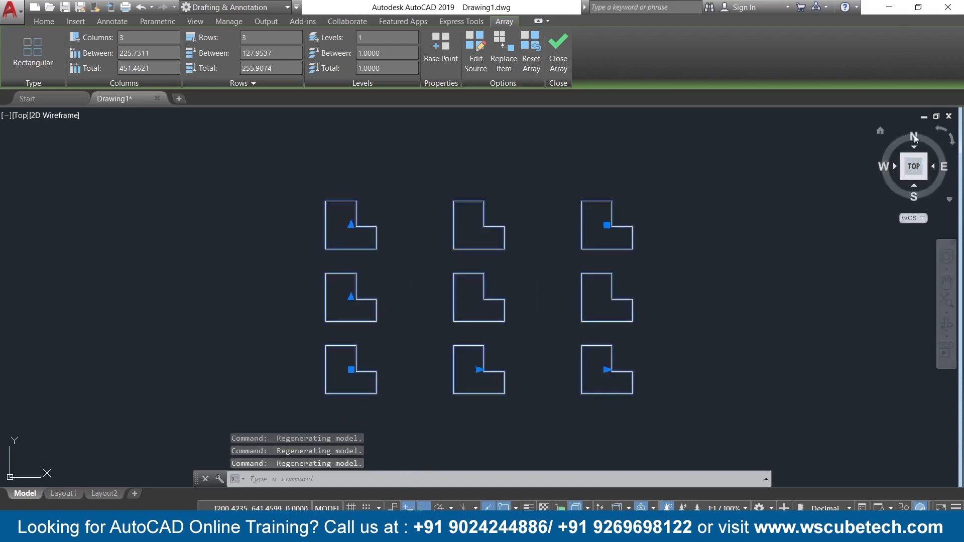
- Reset the array's row elevation increment to 0
click(245, 79)
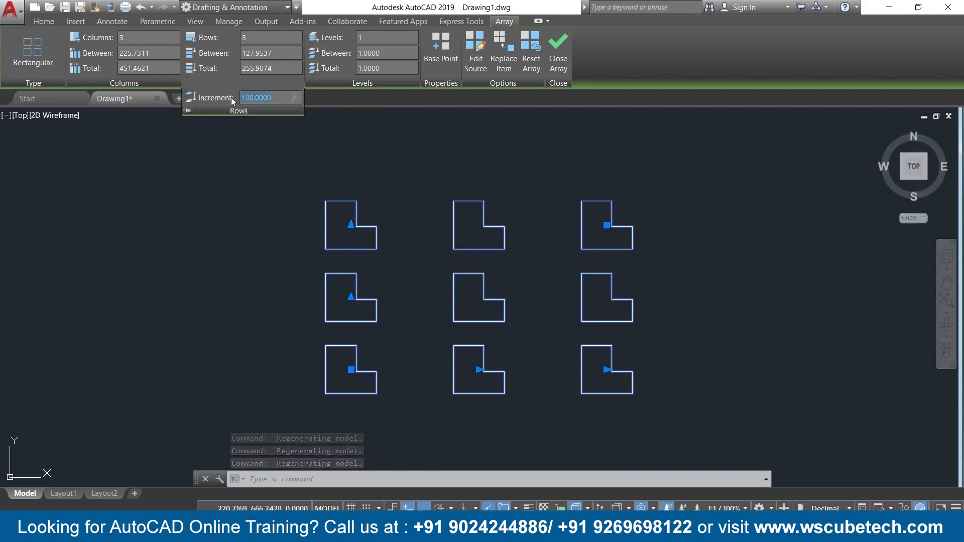
text(0)
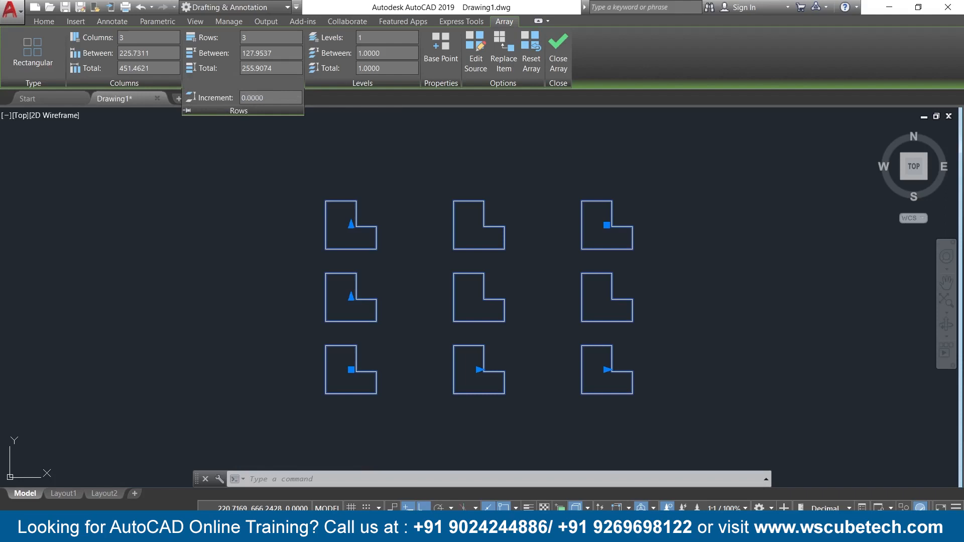
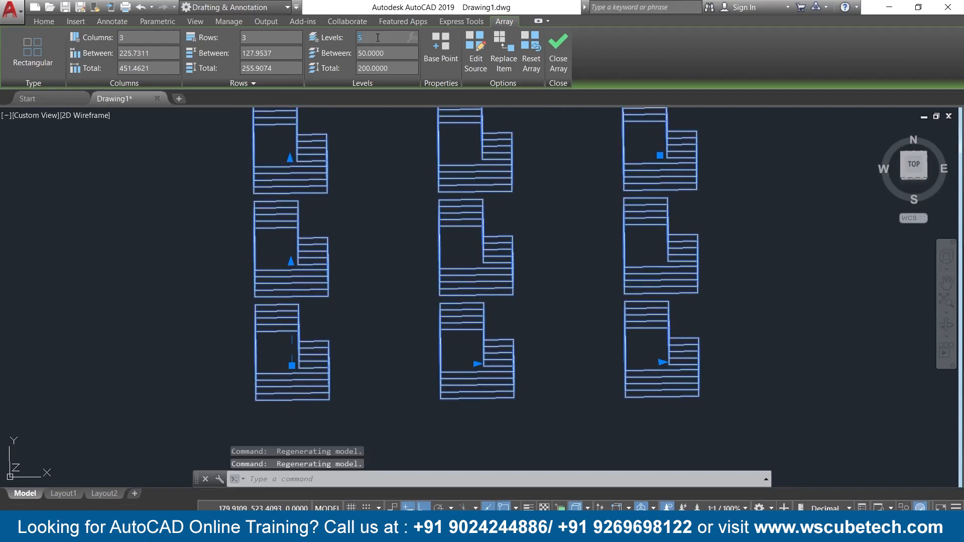
- Set the array's number of levels to 5 and return to the Top view
text(5)
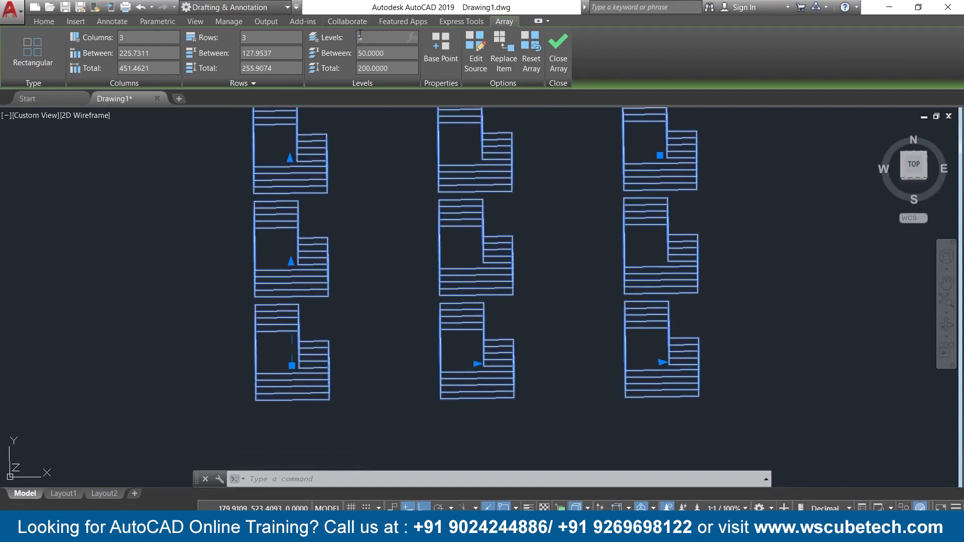
click(913, 165)
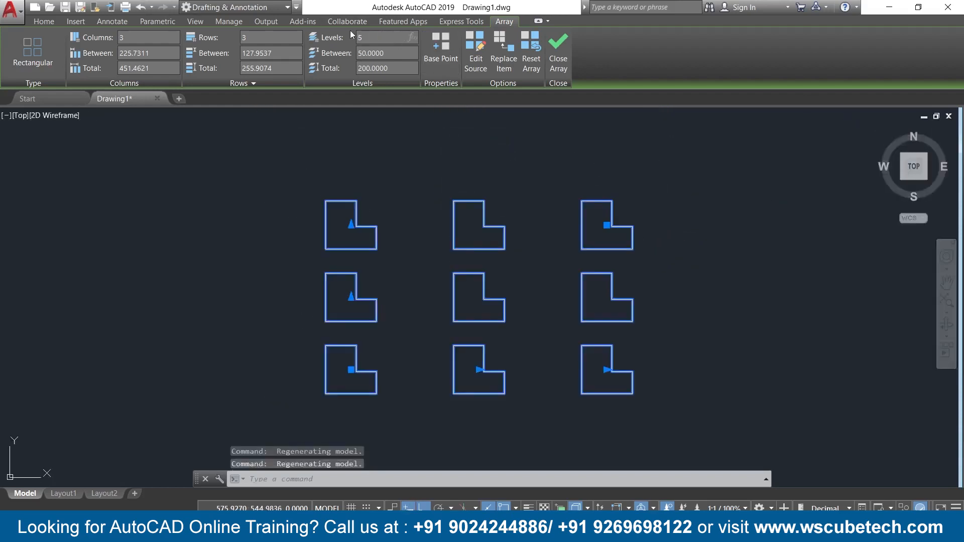
- Try to set the array's number of levels to 0
text(0)
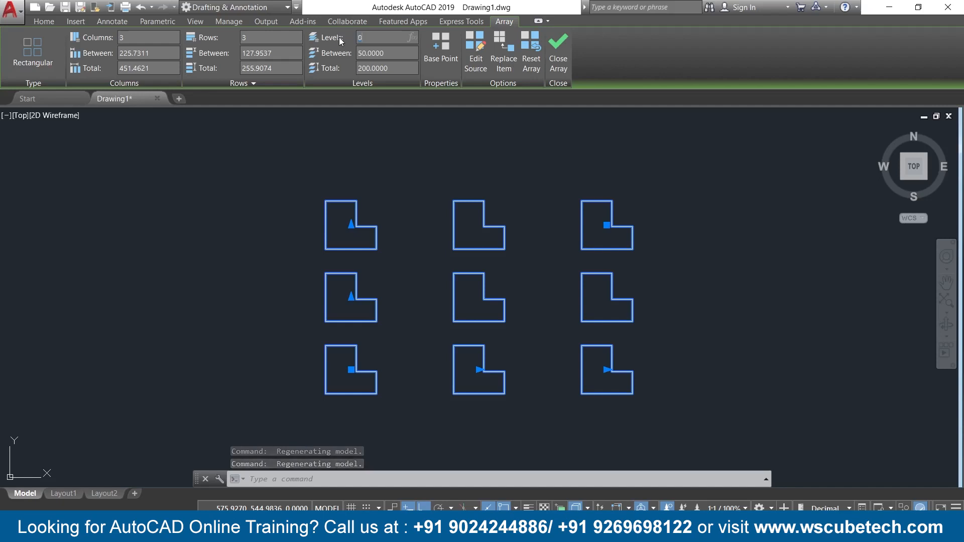
key(Return)
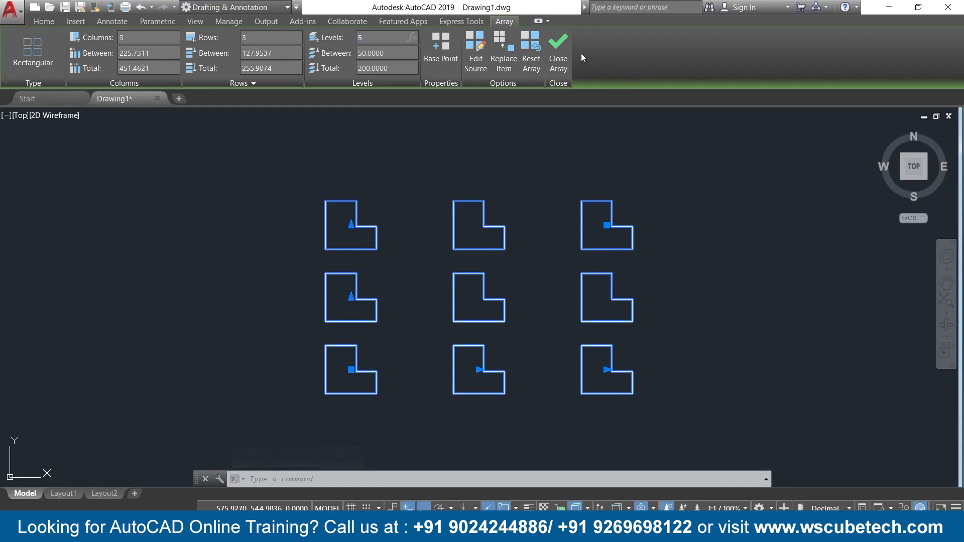
- Finish editing the array and erase everything in the drawing
click(566, 53)
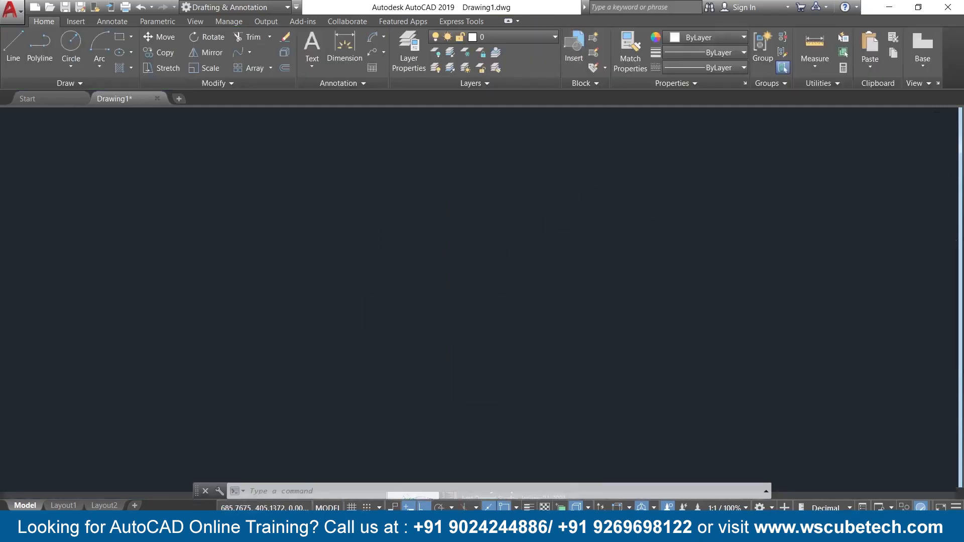
key(ctrl+a)
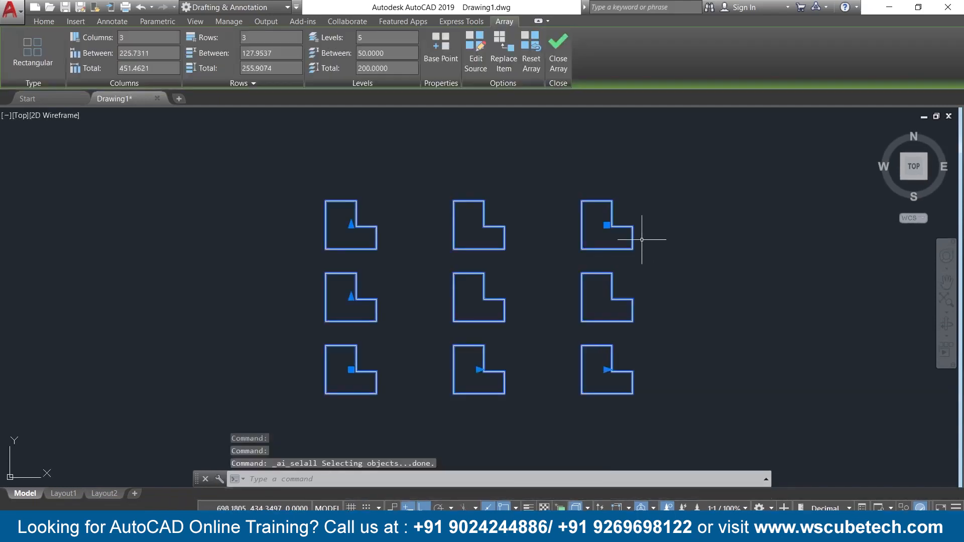
key(Delete)
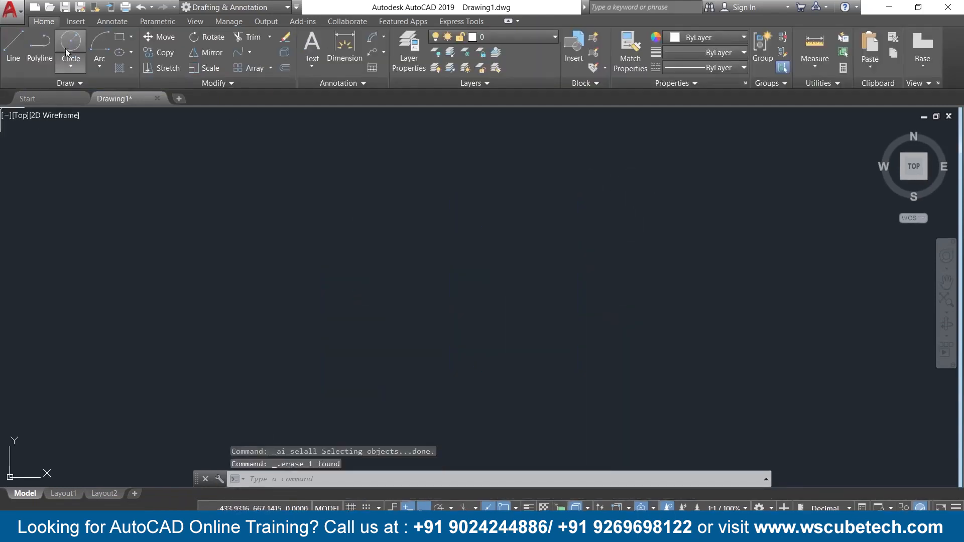
- Draw a closed L-shaped outline of connected horizontal and vertical lines, about 142 units wide and 128 units high
click(15, 50)
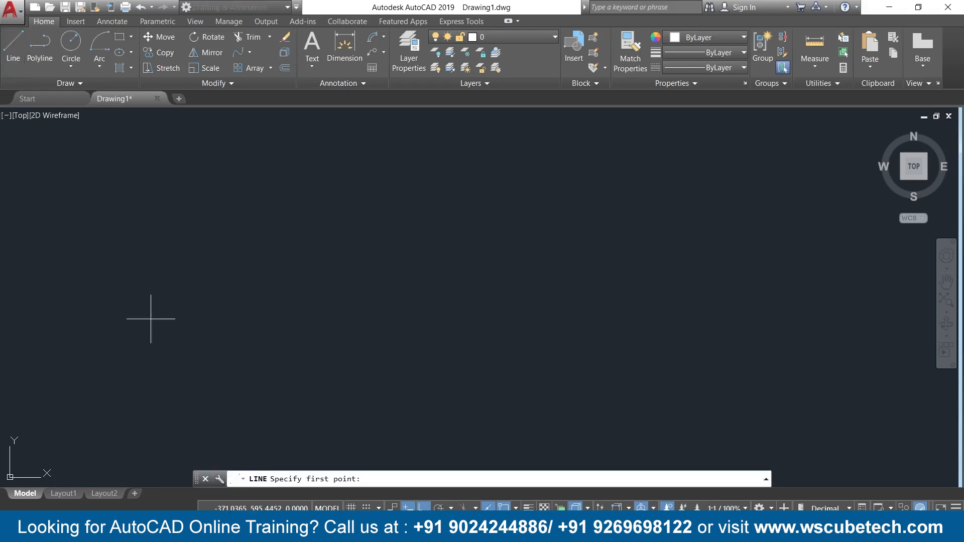
click(267, 280)
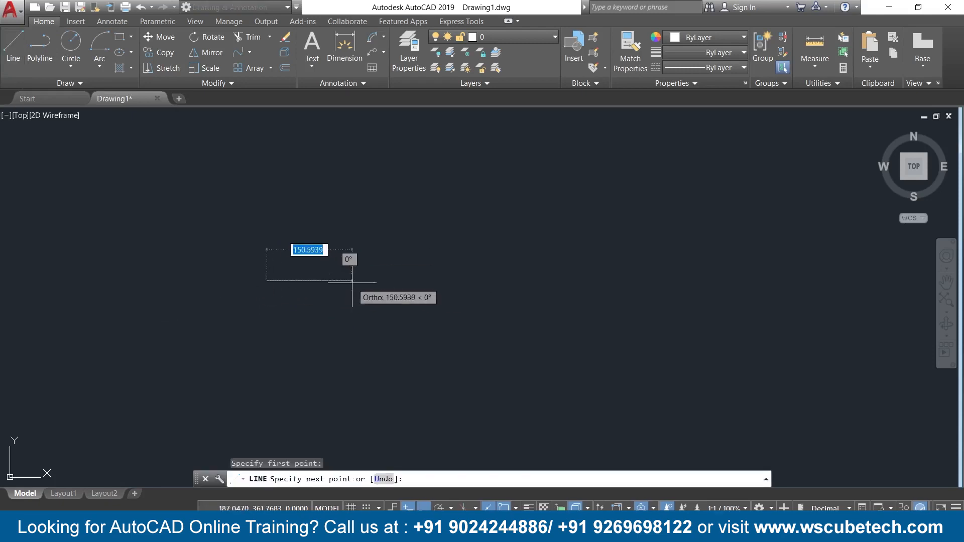
click(347, 283)
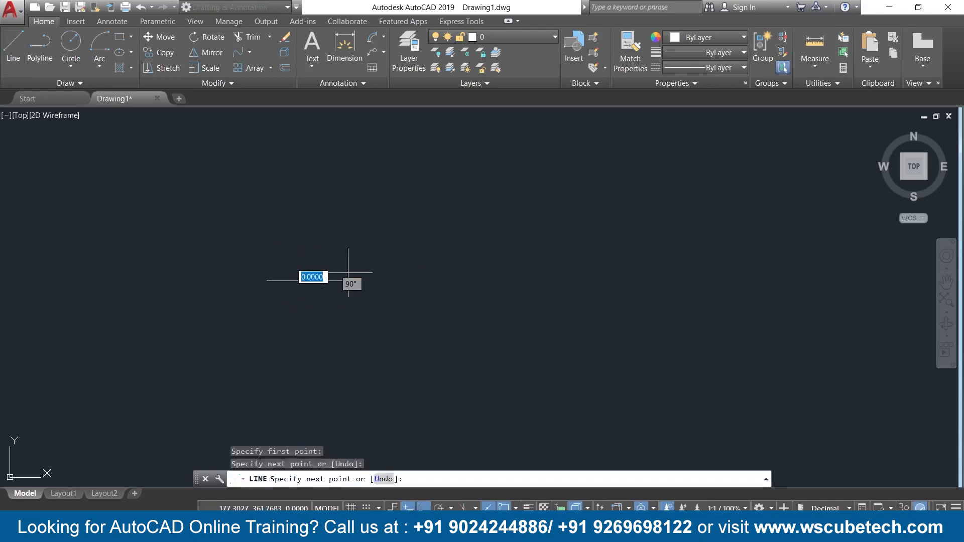
click(347, 242)
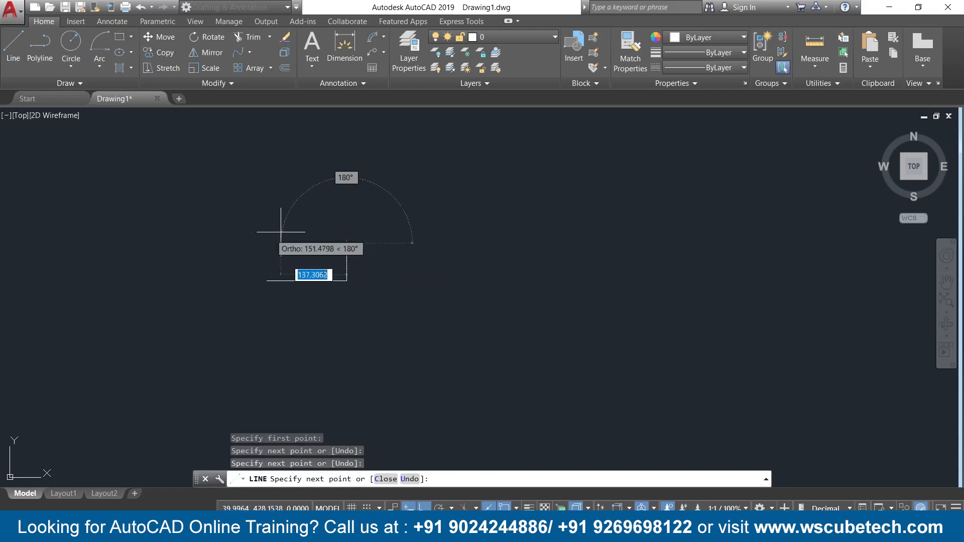
click(305, 243)
click(305, 185)
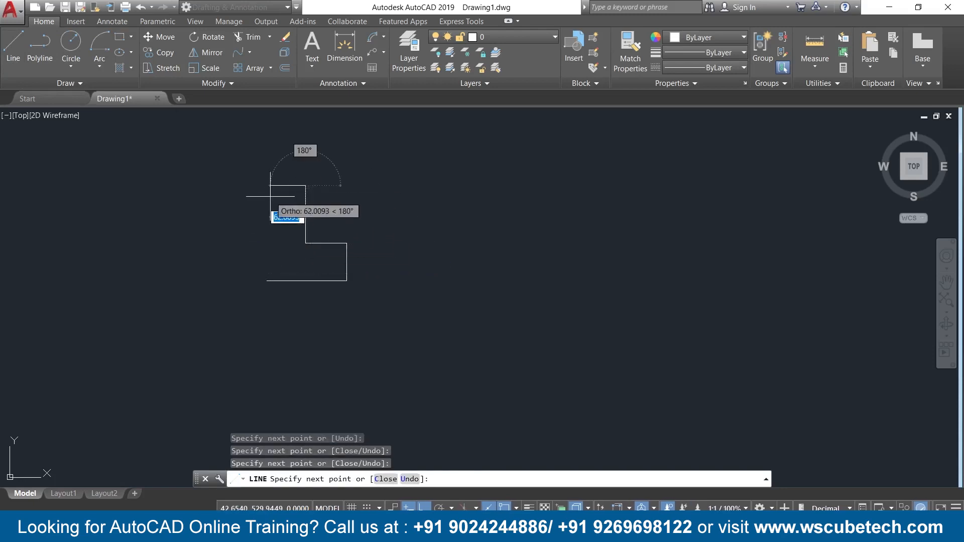
click(274, 198)
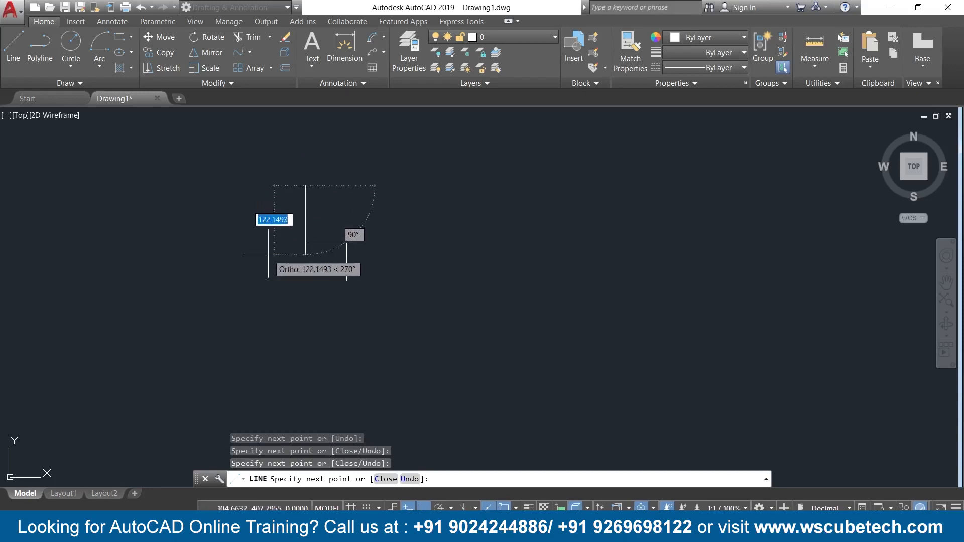
click(305, 208)
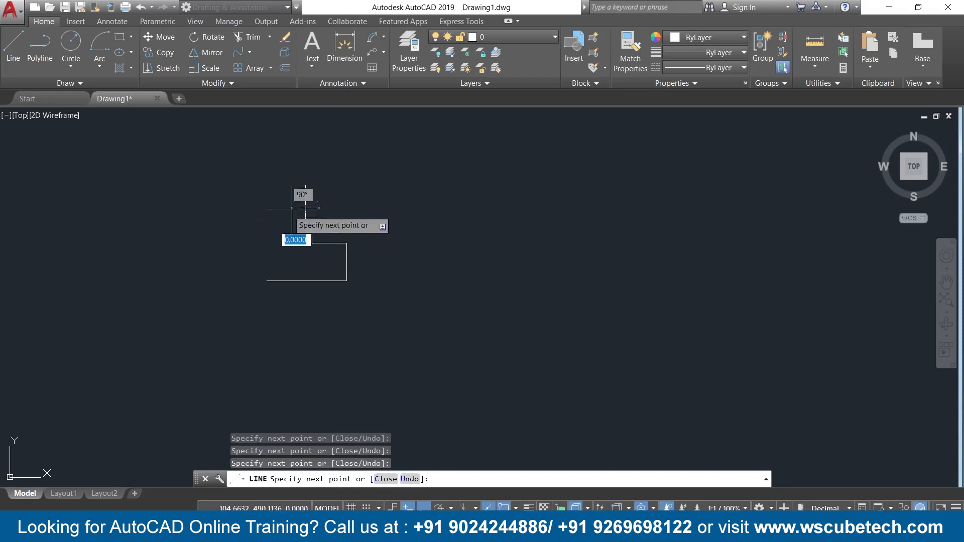
click(266, 207)
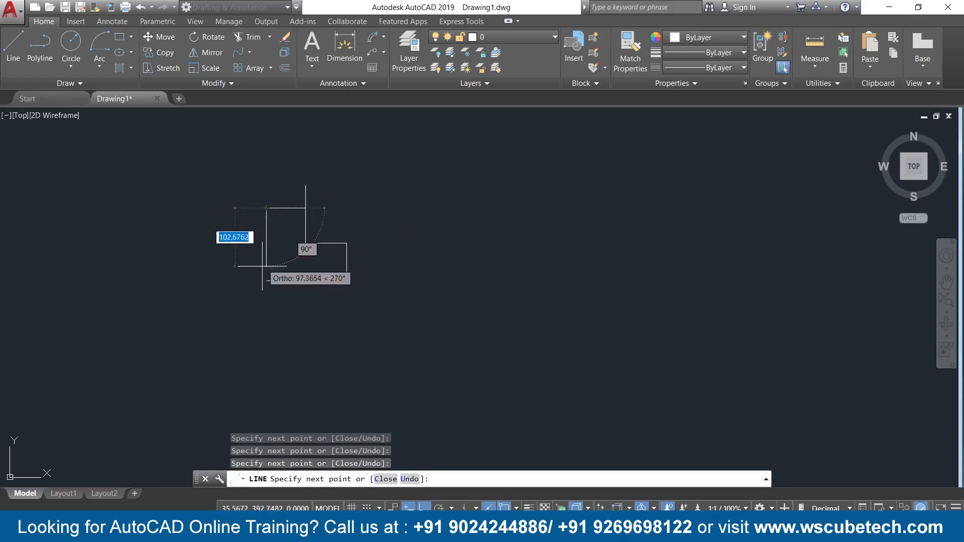
click(266, 281)
scroll(265, 278, up, 4)
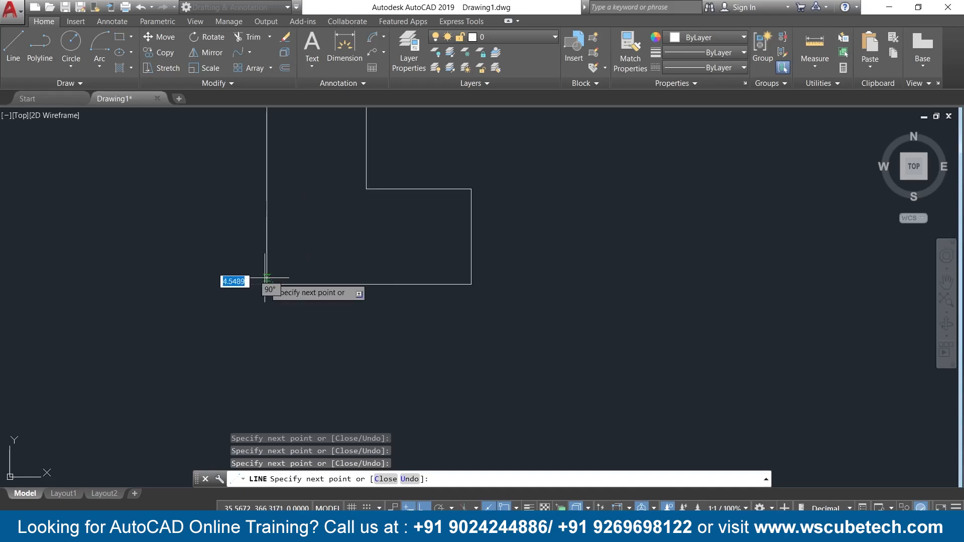
key(Return)
- Stretch the upper endpoint of the overlapping vertical segment down to the L outline's top edge and clear the selection
middle_drag(308, 197, 303, 284)
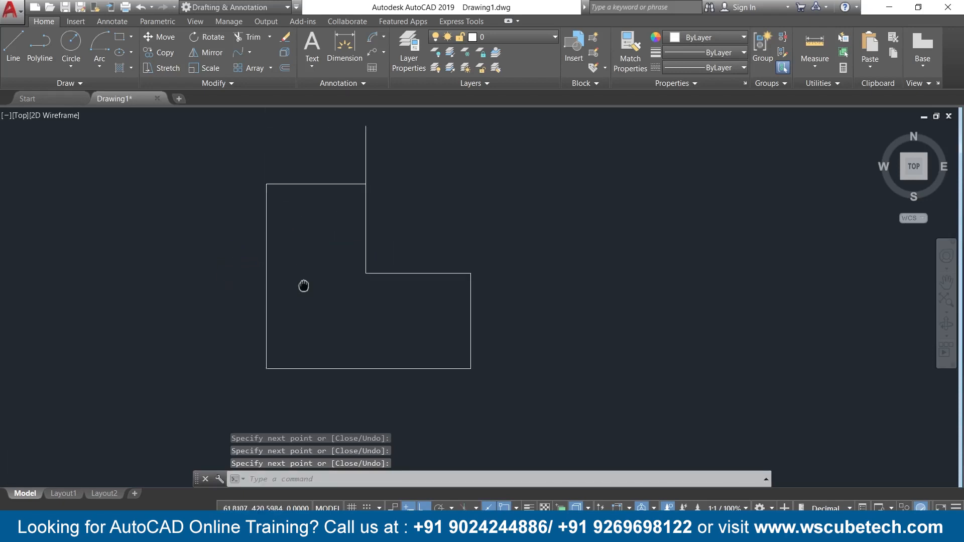
click(367, 129)
click(366, 131)
click(365, 189)
click(365, 139)
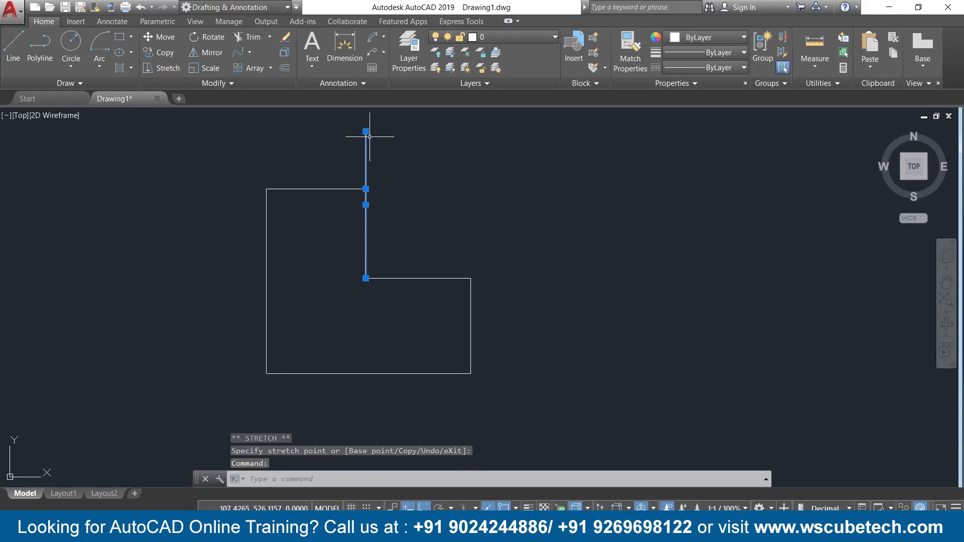
key(Escape)
key(Escape)
key(Escape)
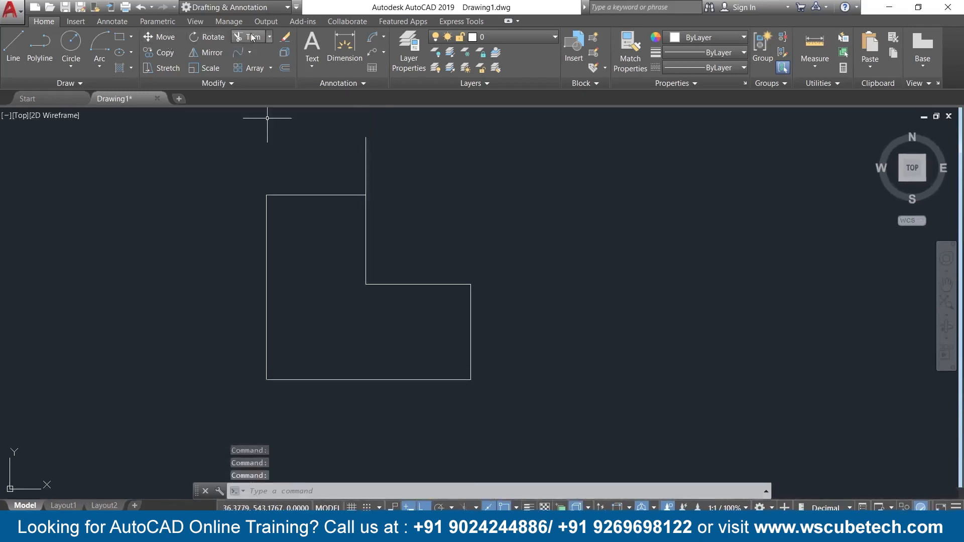
- Trim the part of the inner vertical line that extends above the L outline's top edge
click(252, 38)
key(Return)
click(366, 157)
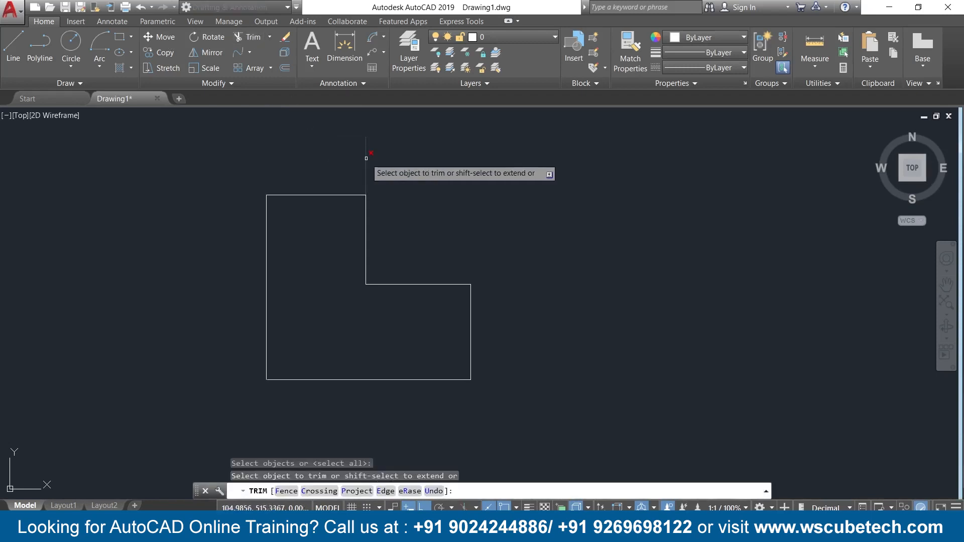
key(Escape)
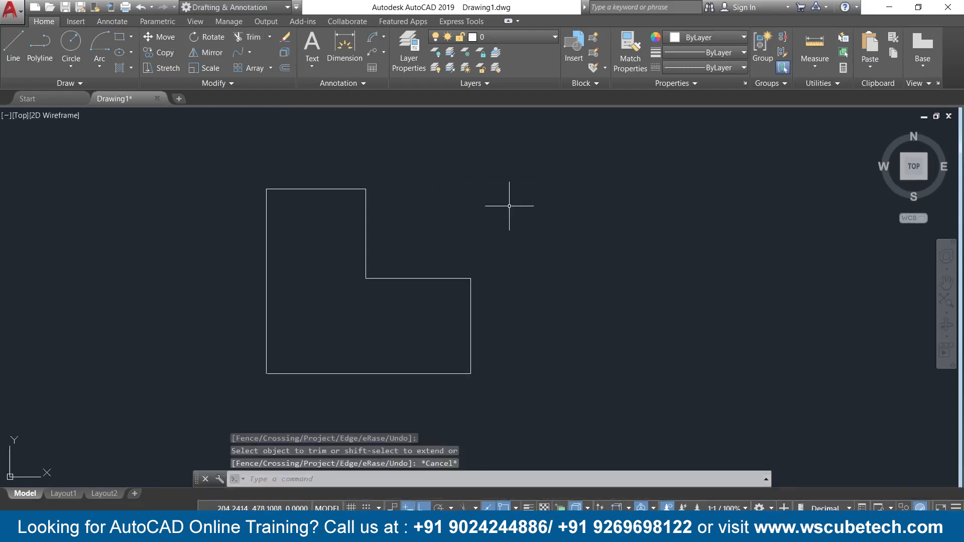
- Join all the lines of the L outline into a single polyline
click(511, 193)
click(197, 381)
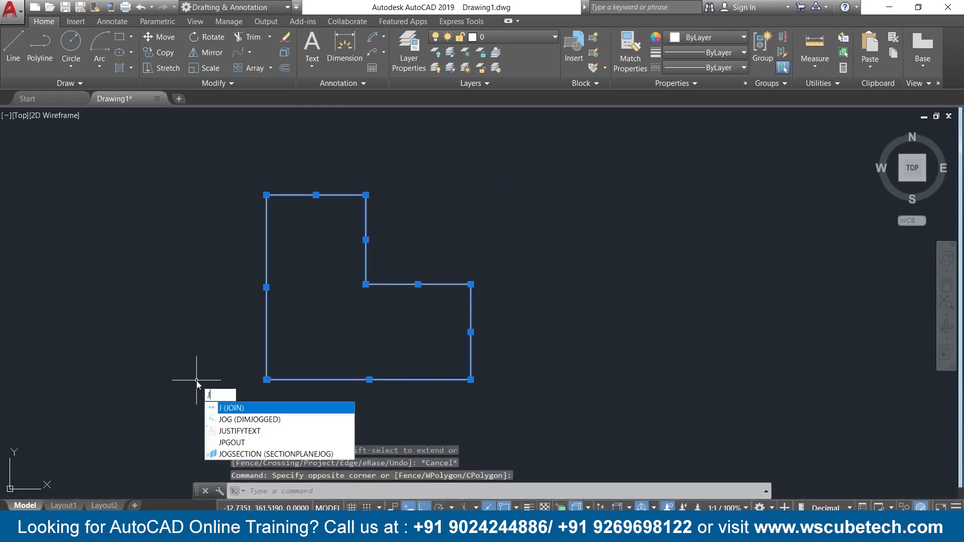
key(Return)
- Move the UCS origin away from the L shape to the lower-left corner of the drawing view, with Ortho off
scroll(456, 352, down, 6)
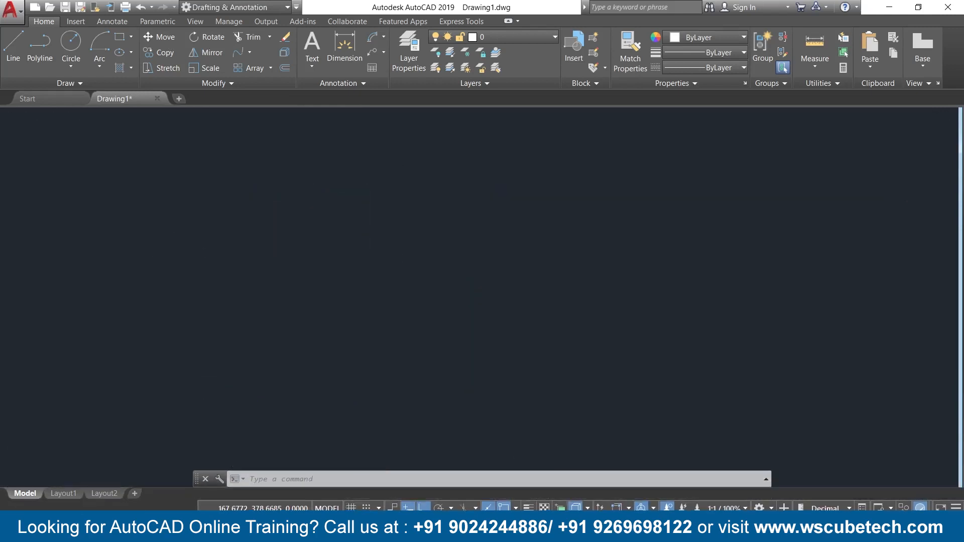
middle_drag(477, 355, 435, 248)
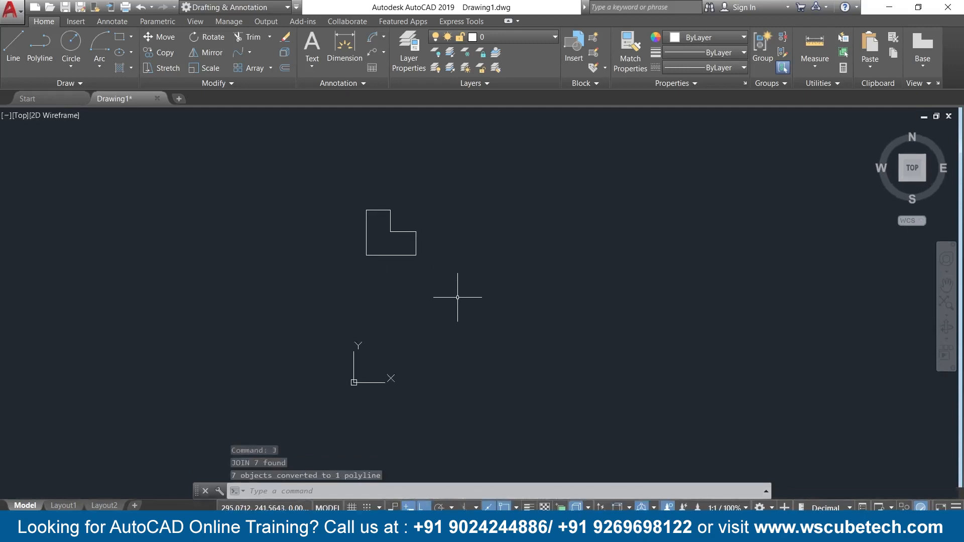
middle_drag(457, 302, 458, 276)
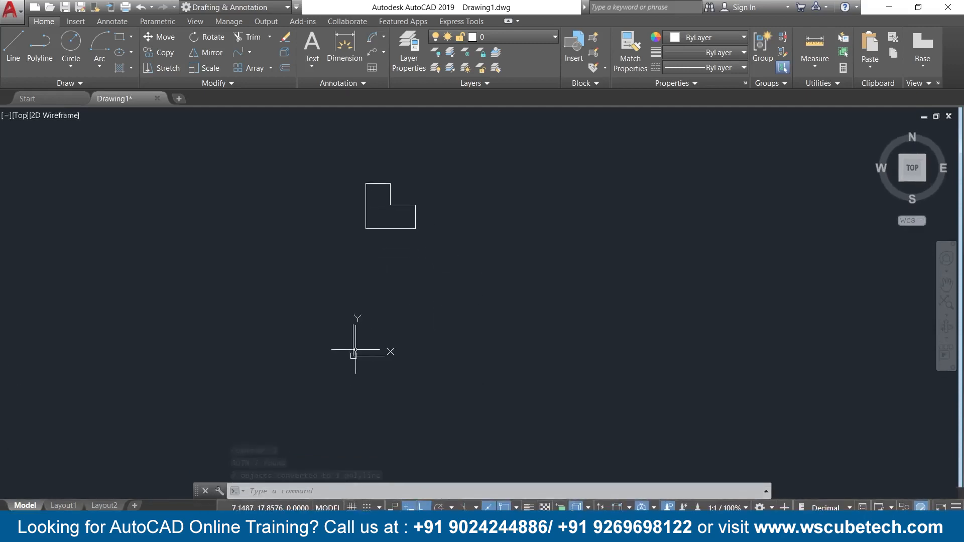
mouse_move(352, 355)
click(389, 374)
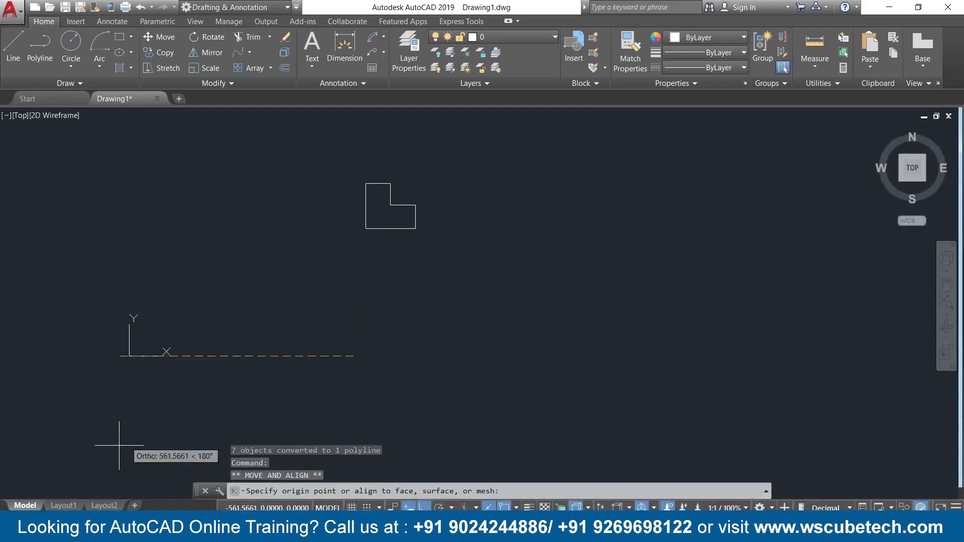
key(F8)
click(22, 486)
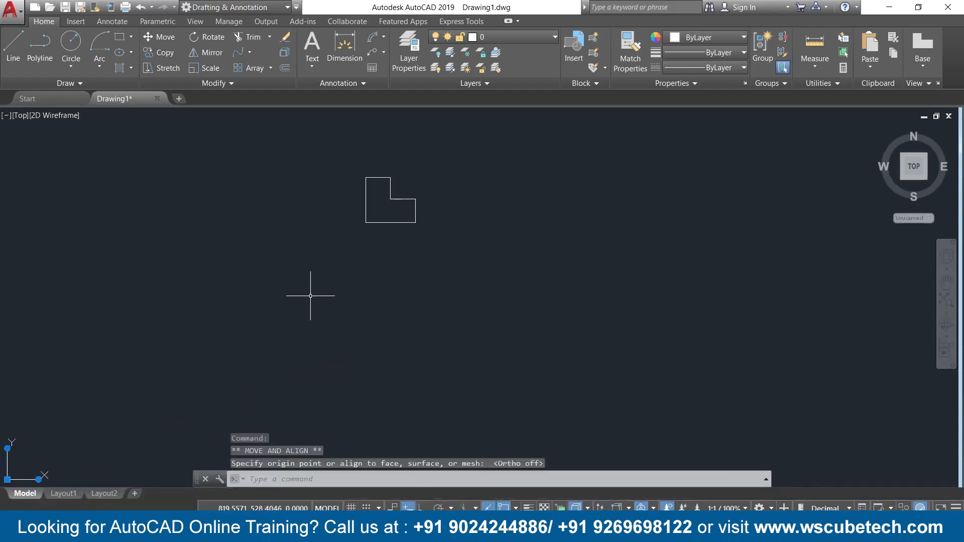
- Create a rectangular array of the L-shaped polyline with the default columns and rows, and undo it
middle_drag(451, 306, 419, 307)
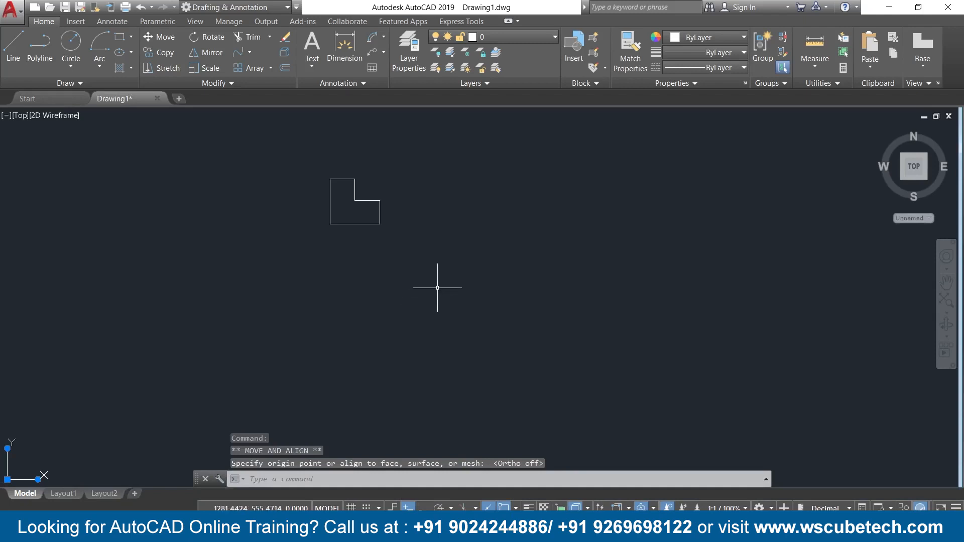
text(AR)
key(Return)
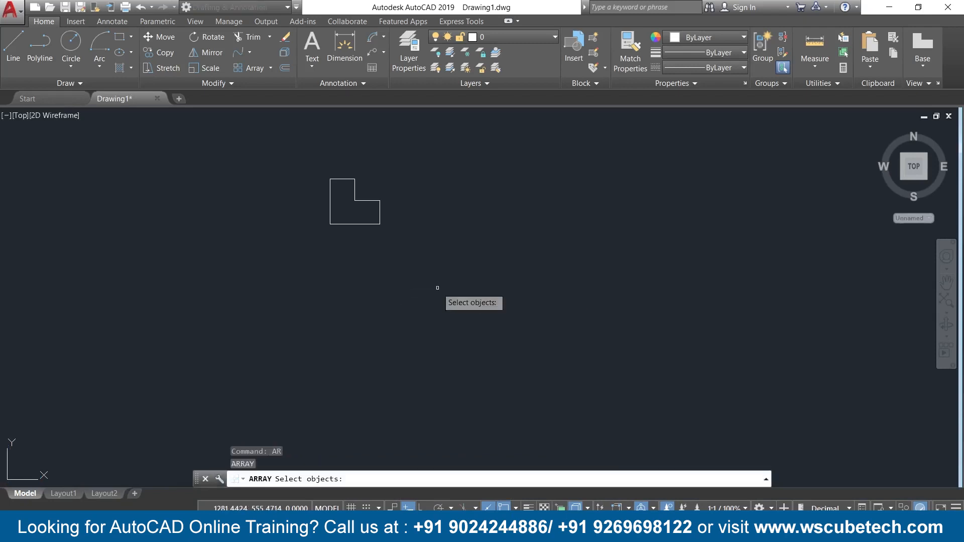
click(376, 224)
key(Return)
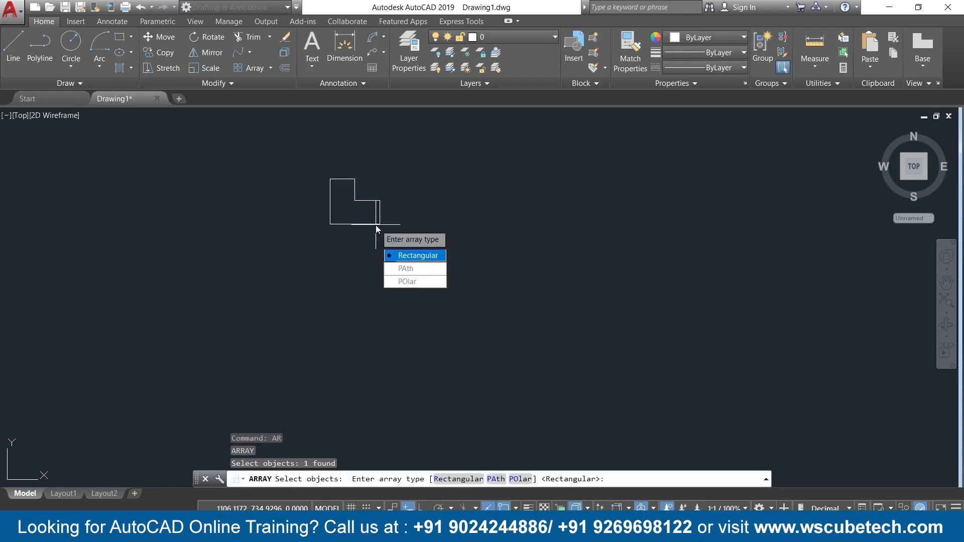
click(416, 256)
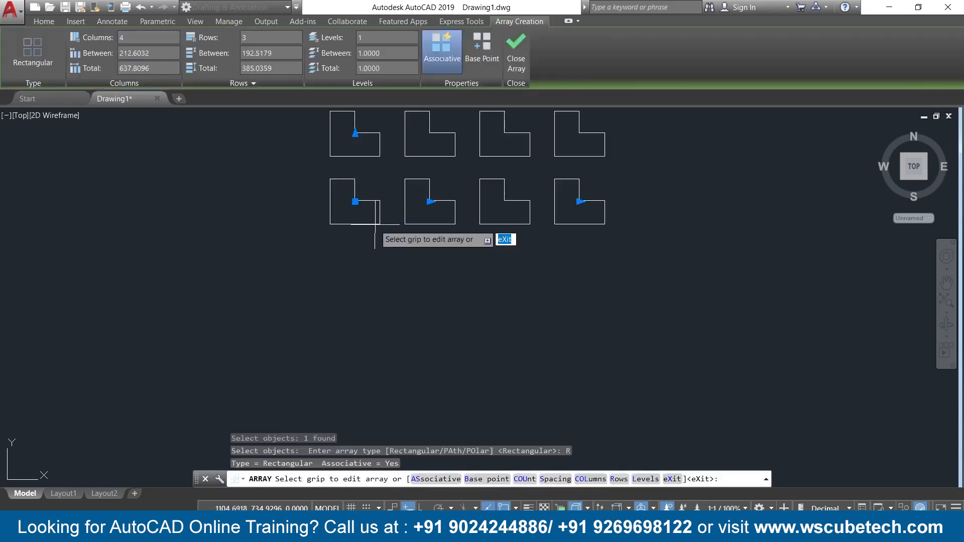
middle_drag(409, 245, 383, 355)
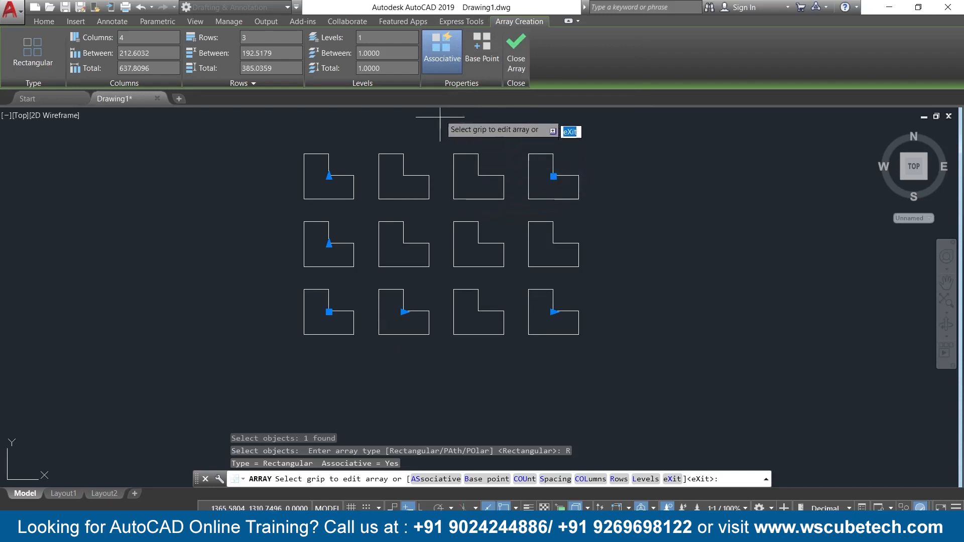
click(524, 61)
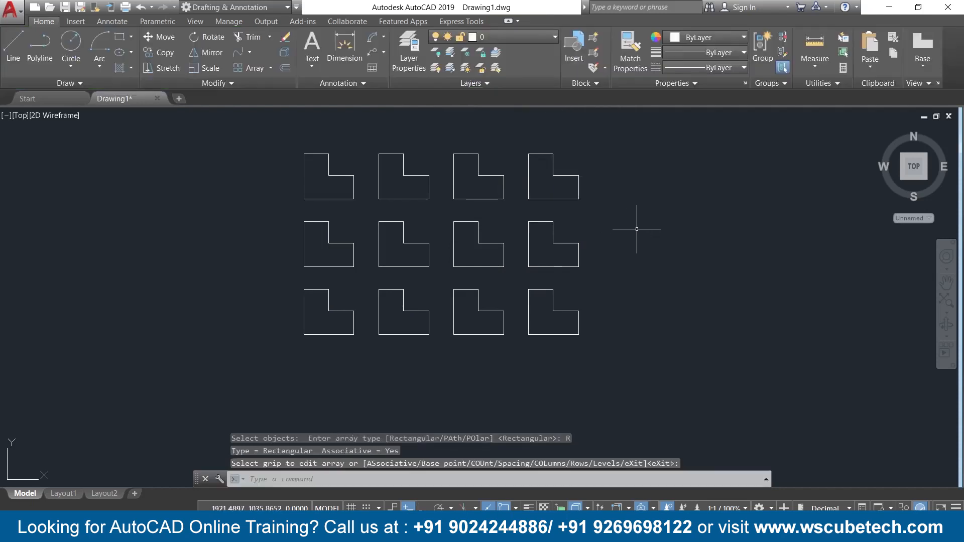
key(ctrl+z)
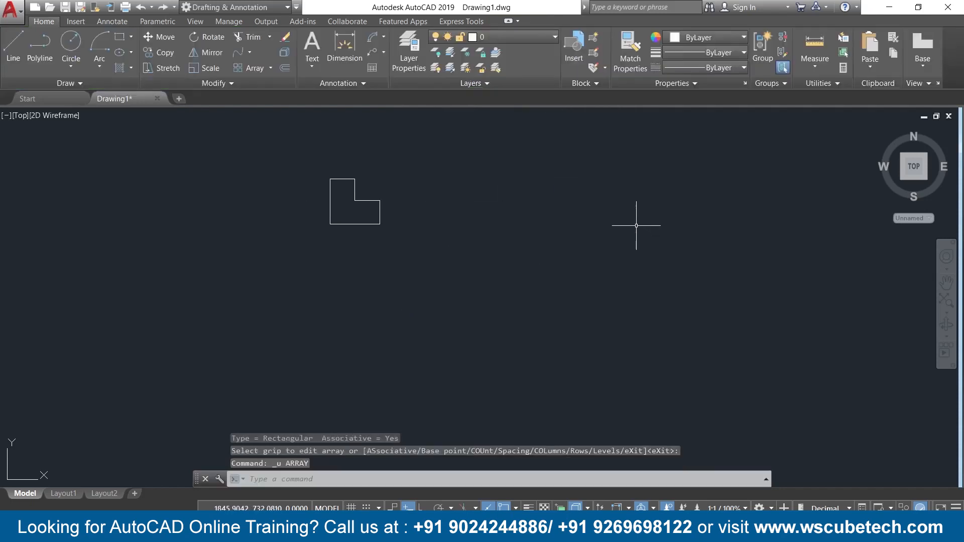
- Draw a long vertical dividing line well to the right of the L shape, with Ortho on
middle_drag(611, 203, 491, 296)
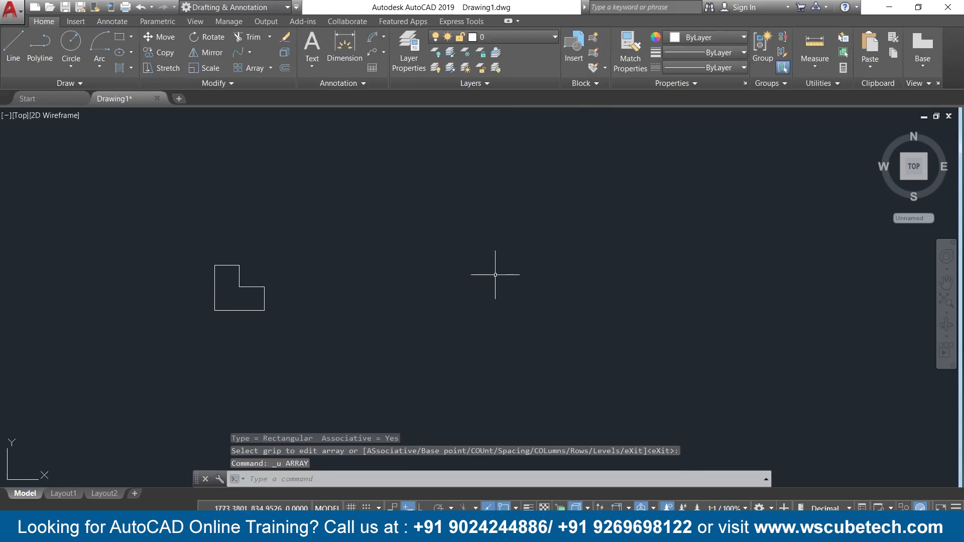
mouse_move(621, 239)
middle_down()
mouse_move(568, 251)
mouse_move(514, 286)
middle_up()
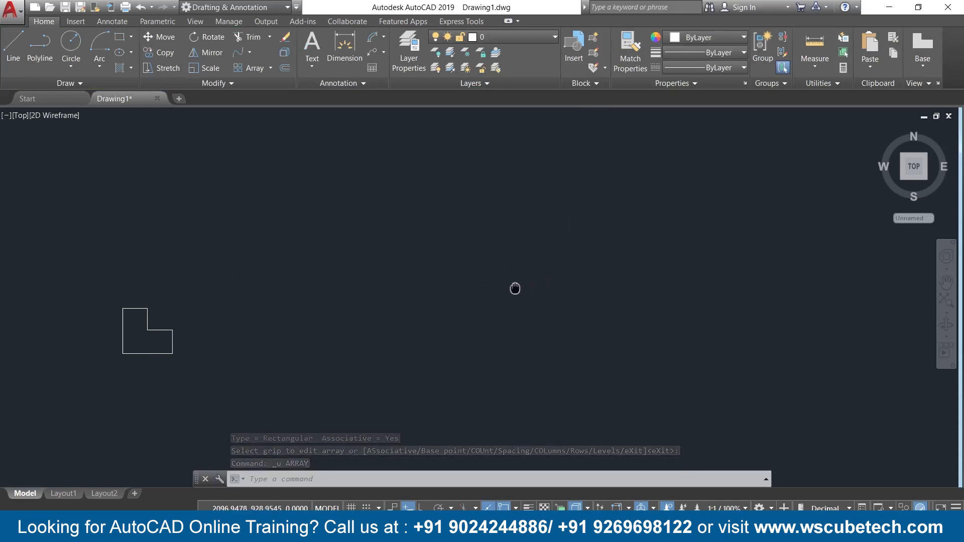
click(13, 47)
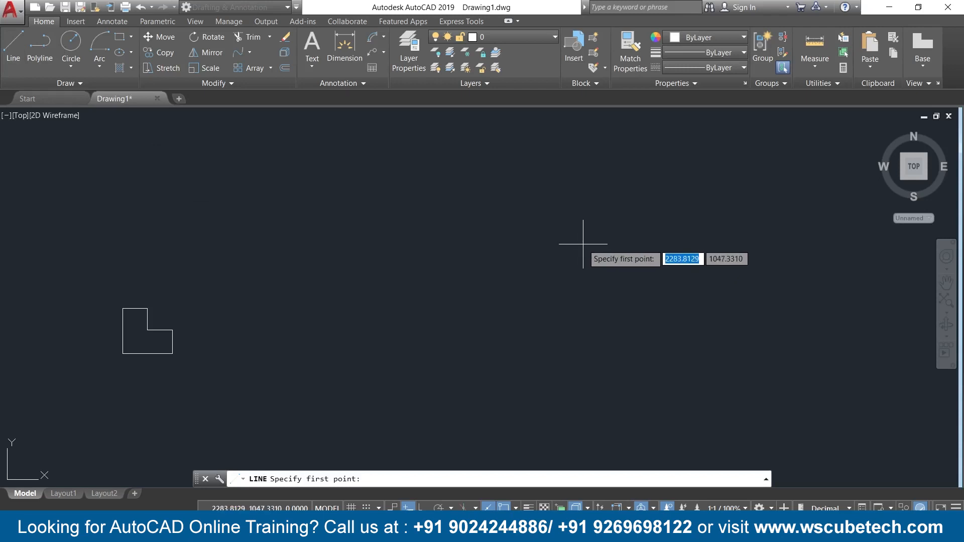
key(F8)
click(503, 159)
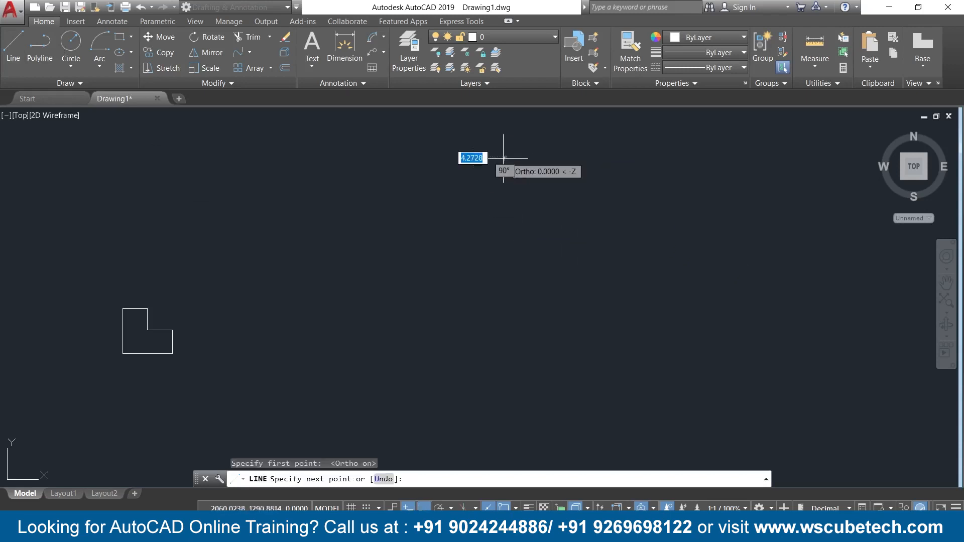
click(504, 418)
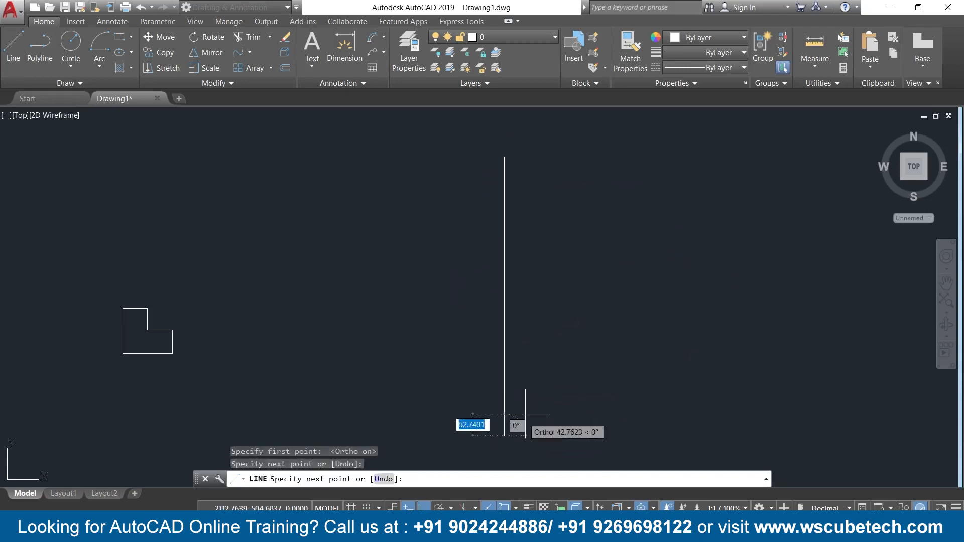
key(Return)
- Copy the L-shaped polyline horizontally from its lower-left corner to the other side of the vertical line
mouse_move(577, 343)
middle_down()
mouse_move(510, 339)
mouse_move(536, 336)
middle_up()
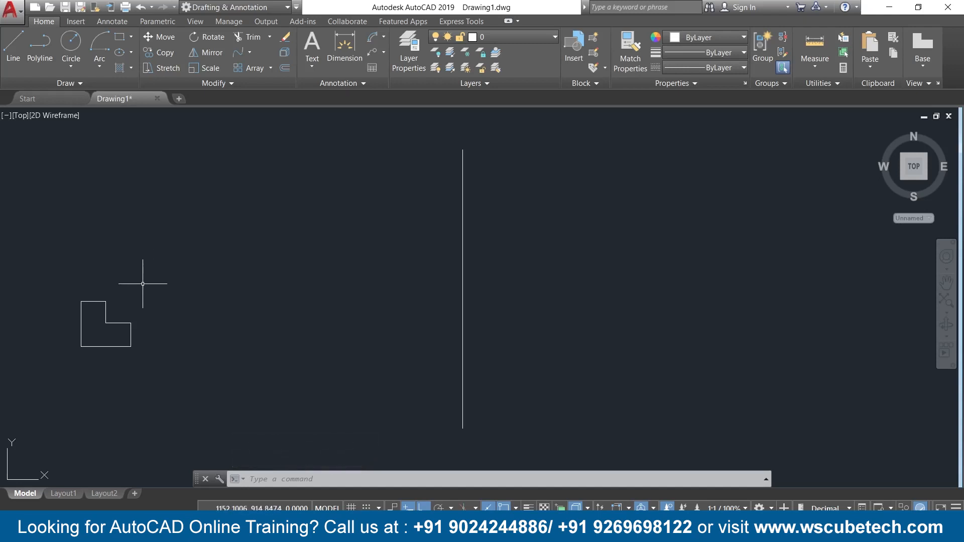
text(o)
key(Return)
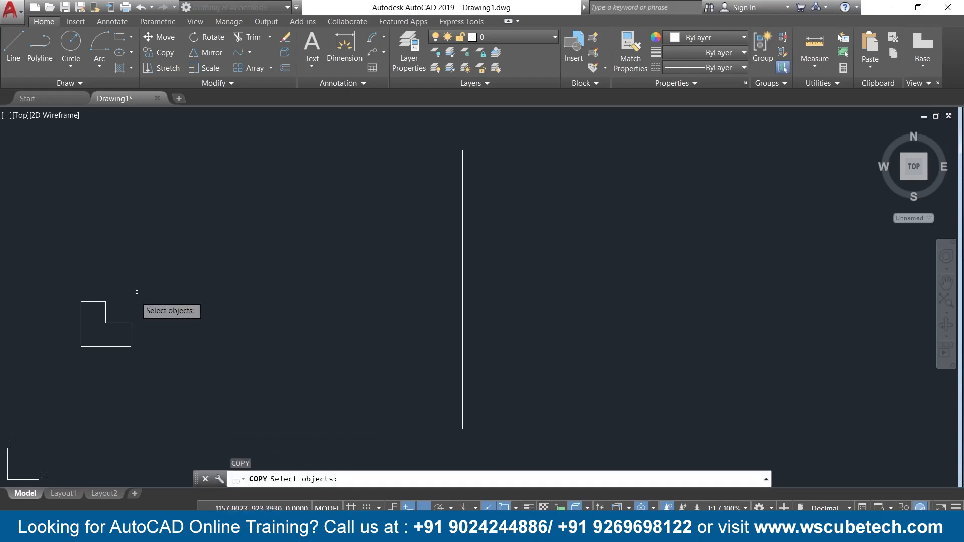
click(88, 348)
key(Return)
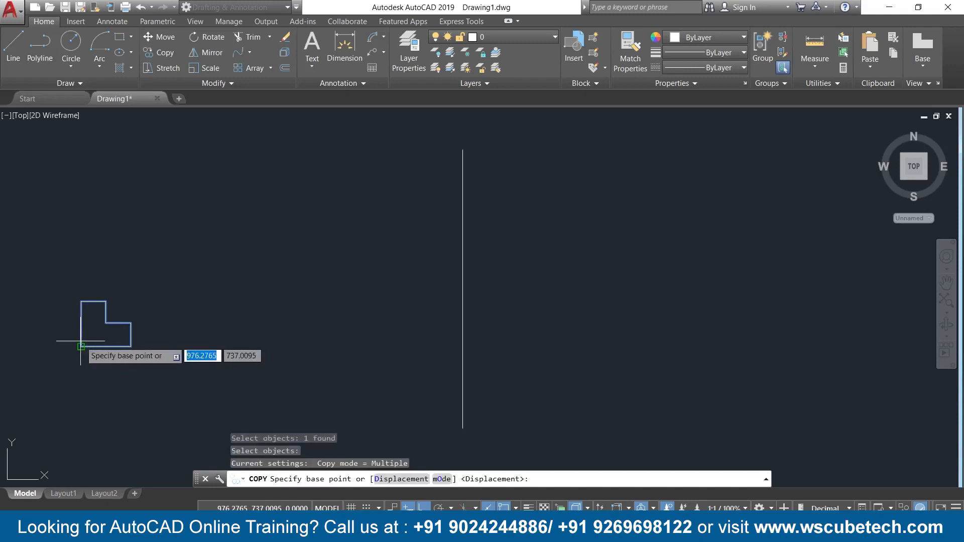
click(81, 347)
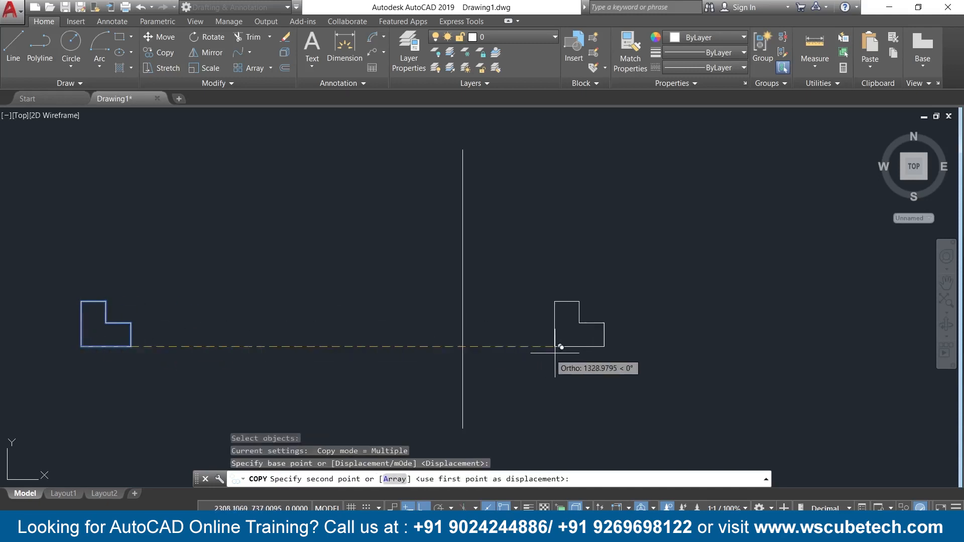
click(577, 346)
key(Return)
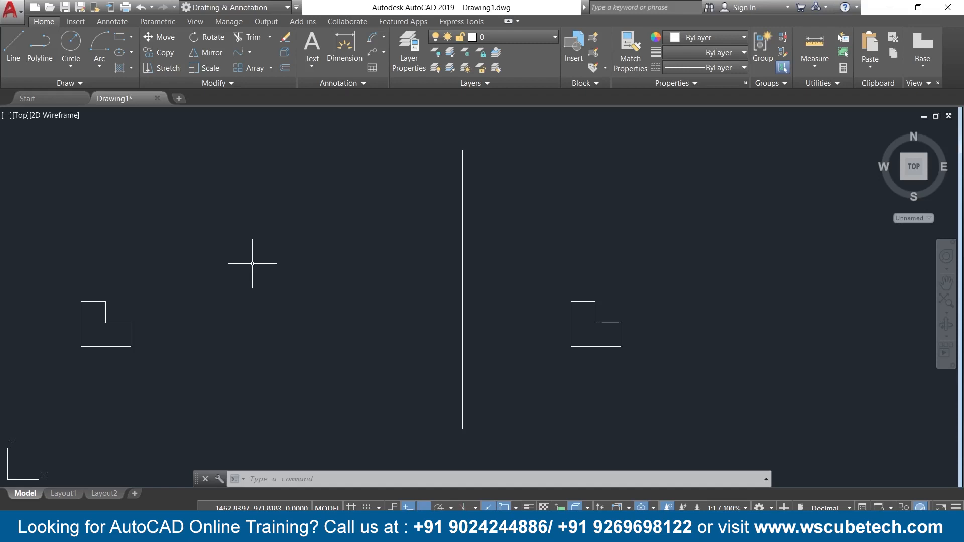
- Create an associative rectangular array of the original L shape with 4 columns and 3 rows
click(272, 68)
click(296, 86)
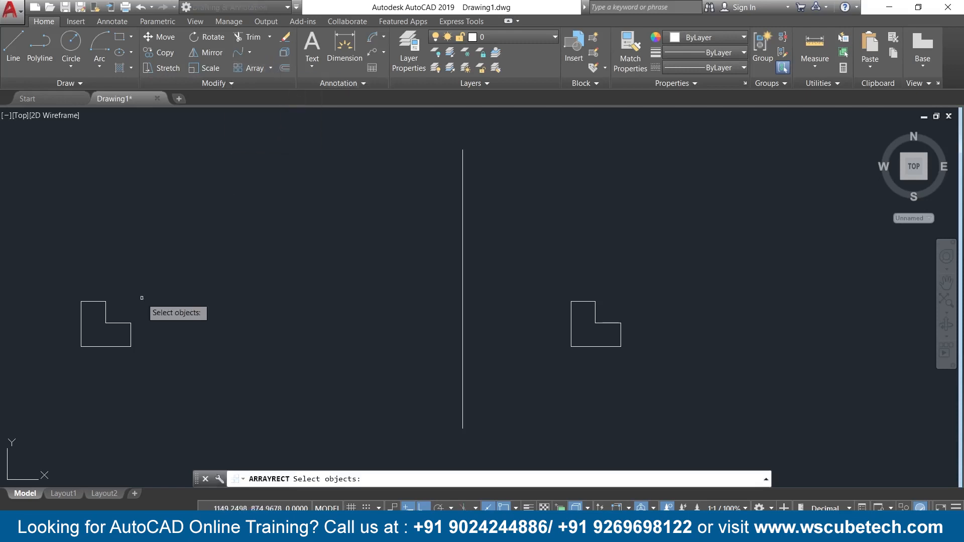
click(96, 346)
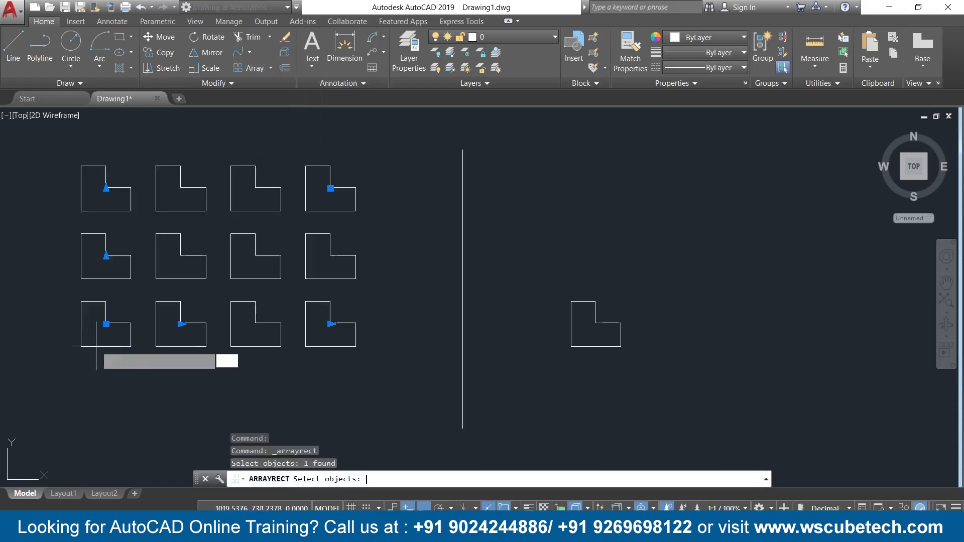
key(Return)
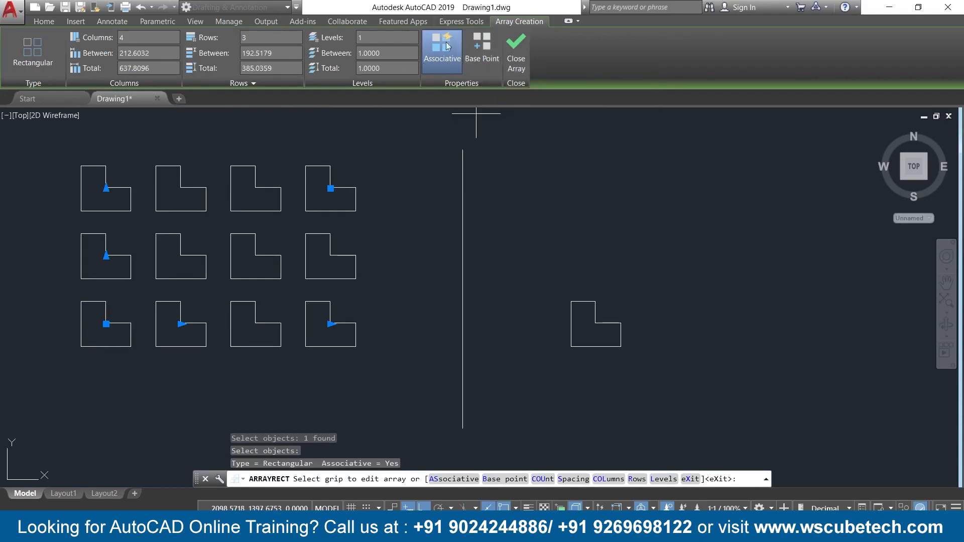
click(520, 59)
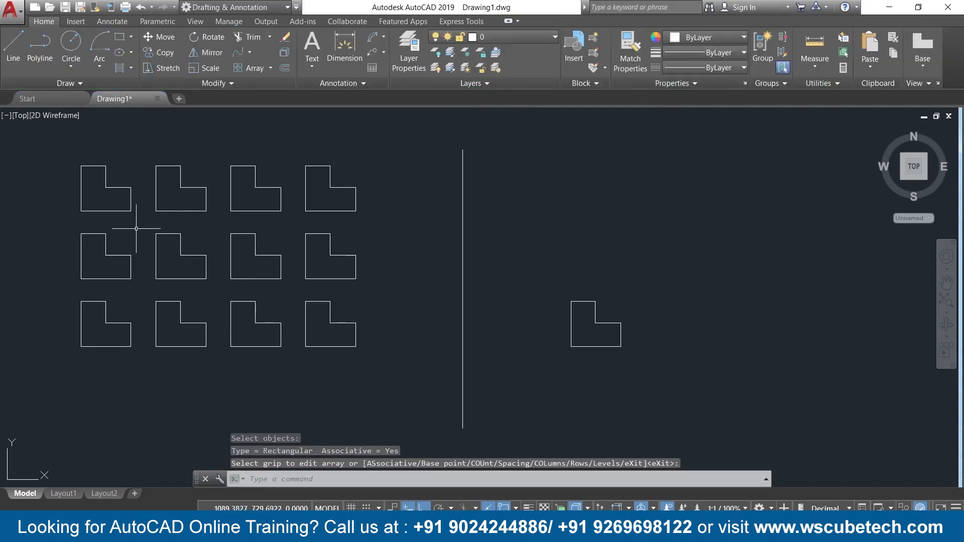
- Create a non-associative rectangular array of the copied L shape with 4 columns and 3 rows
click(572, 345)
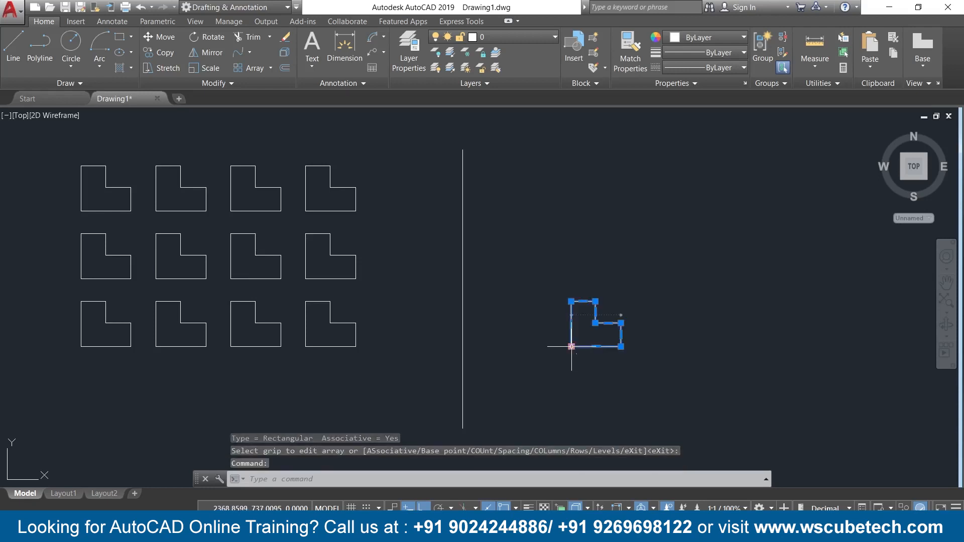
click(270, 68)
click(302, 89)
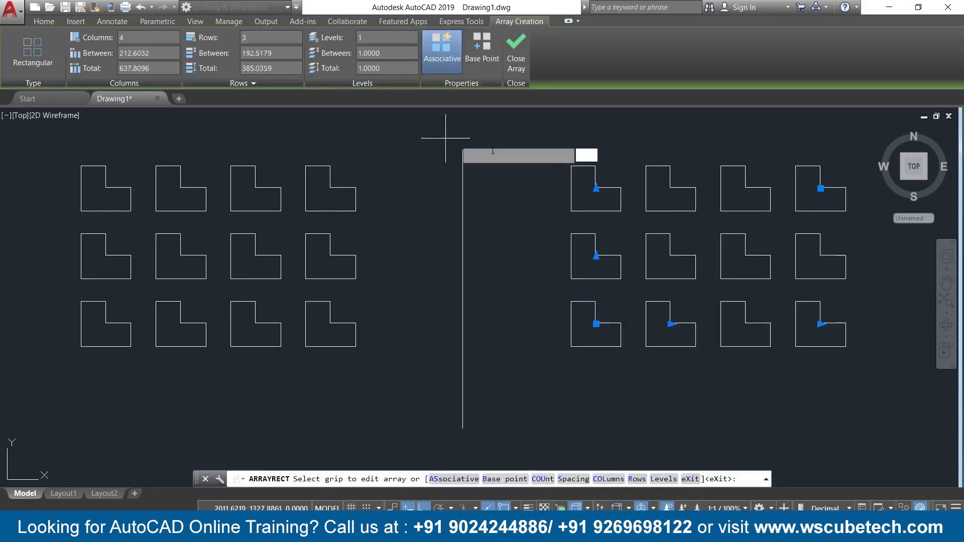
click(436, 60)
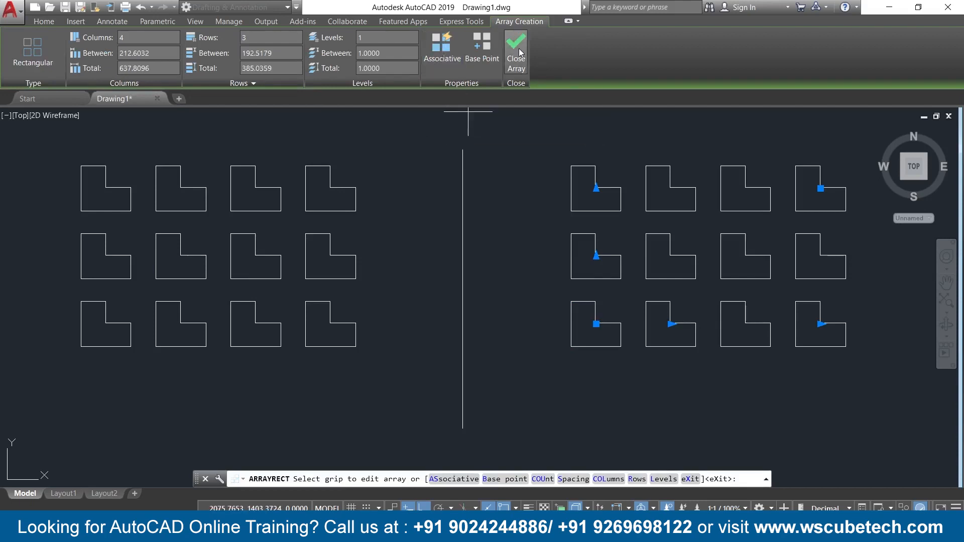
click(517, 55)
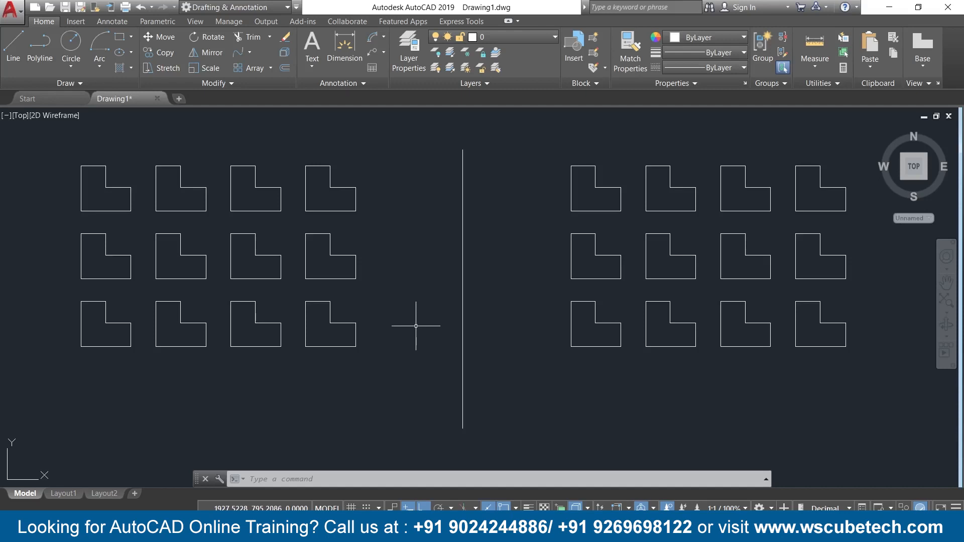
- Select and release the associative array, and move the first L of the non-associative array's middle row horizontally toward the dividing line
click(313, 346)
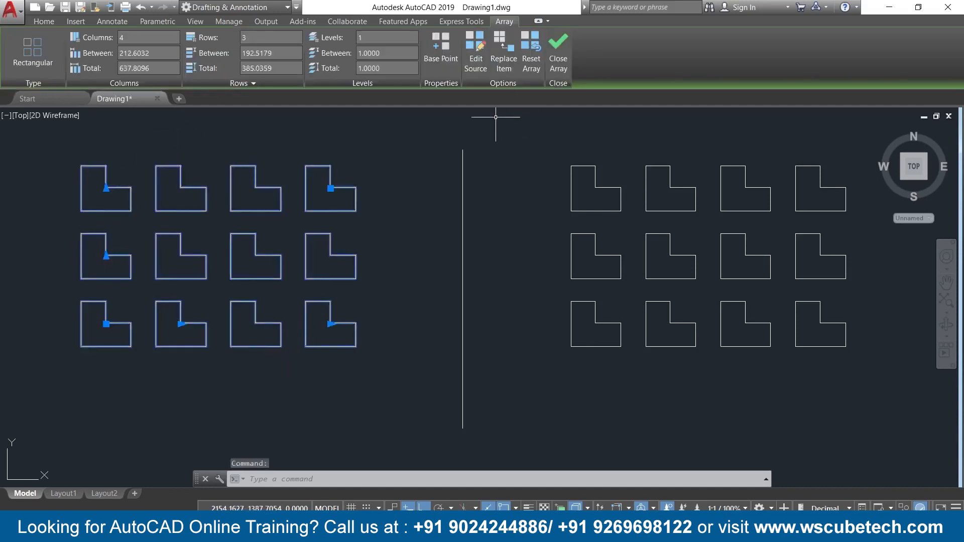
click(558, 56)
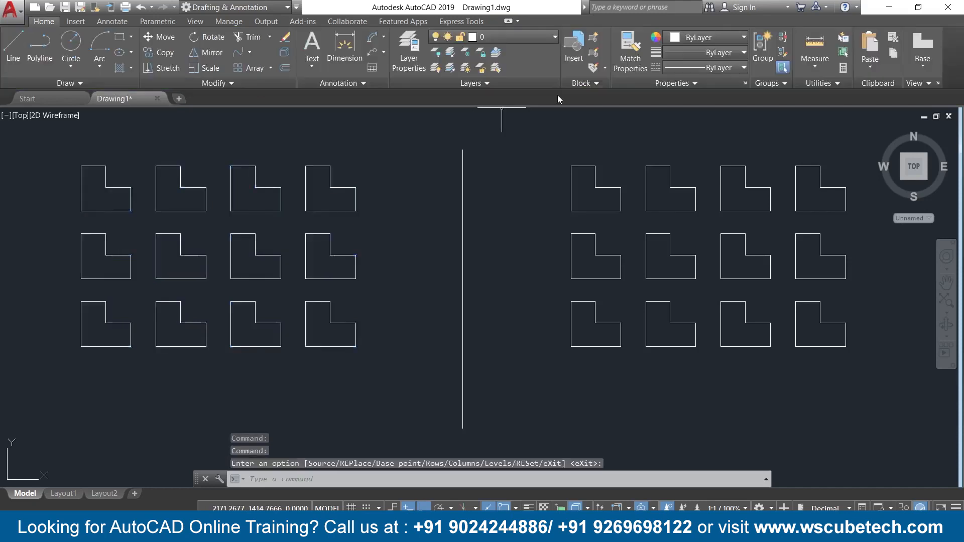
click(572, 277)
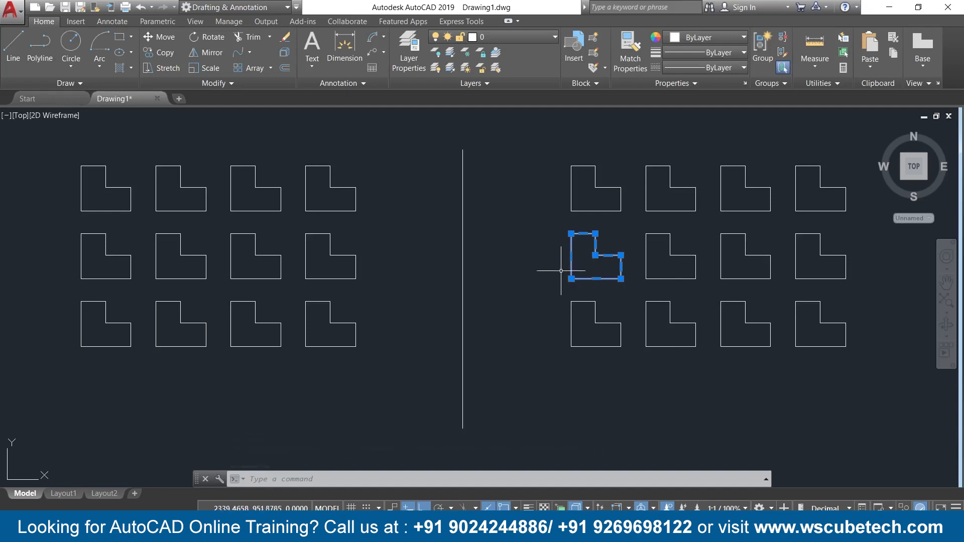
text(m)
key(Return)
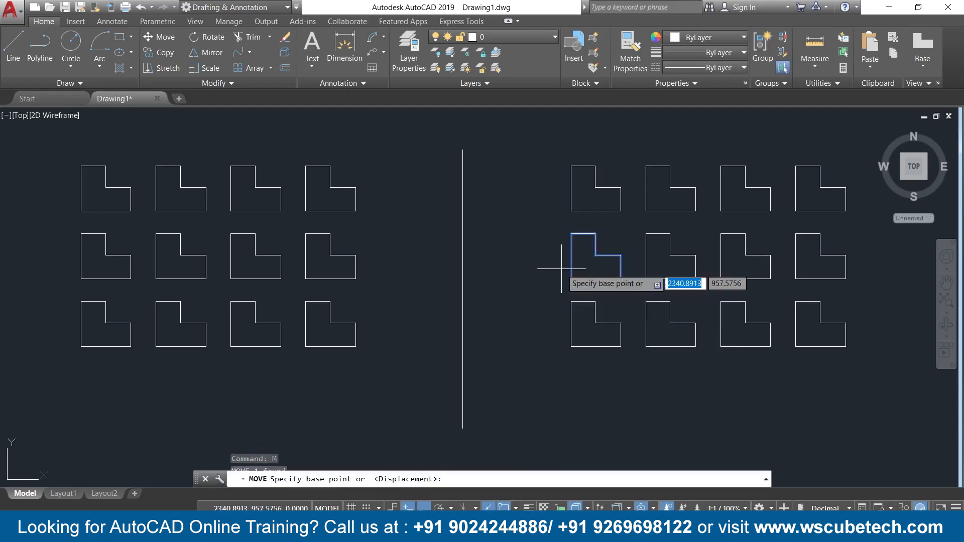
click(571, 278)
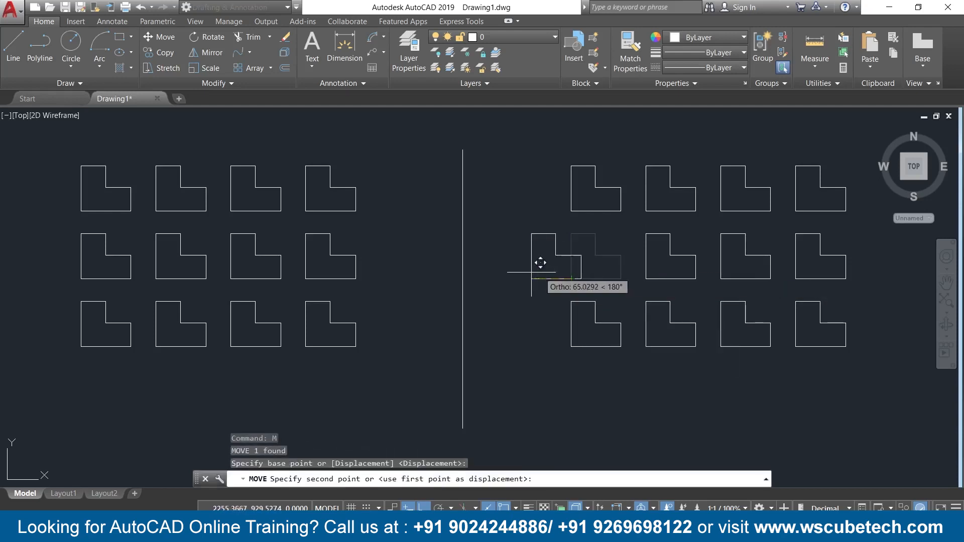
click(503, 278)
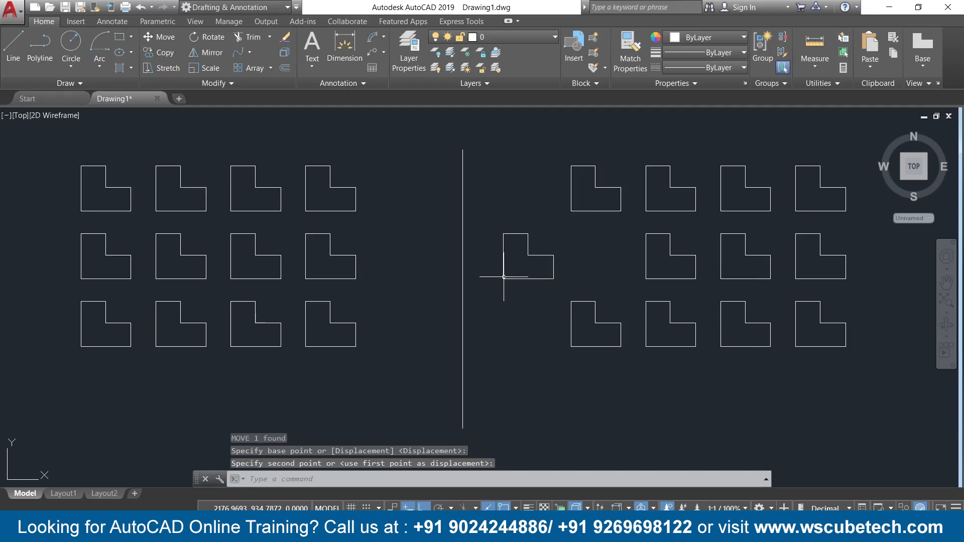
- Select the associative array through two different items to check how it is grouped, closing its array editing each time
click(355, 276)
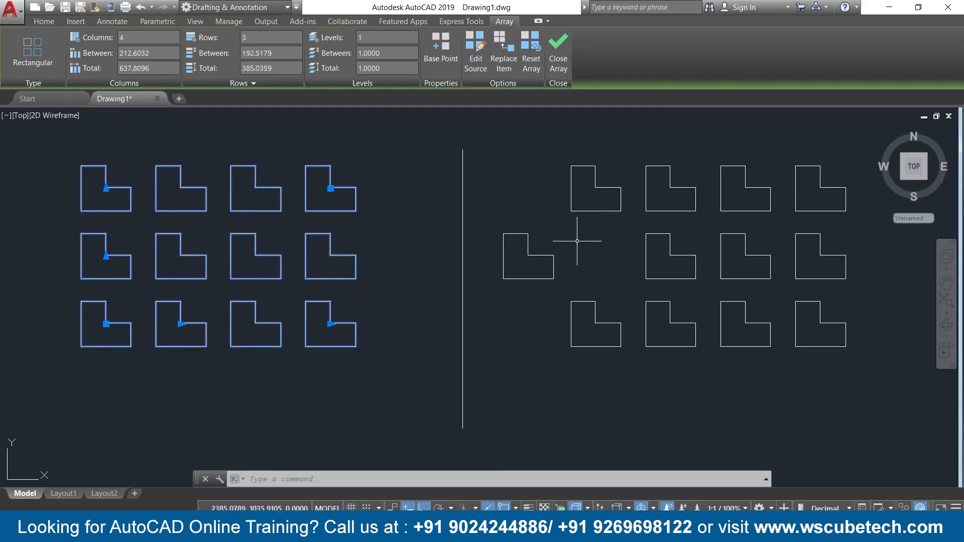
click(563, 50)
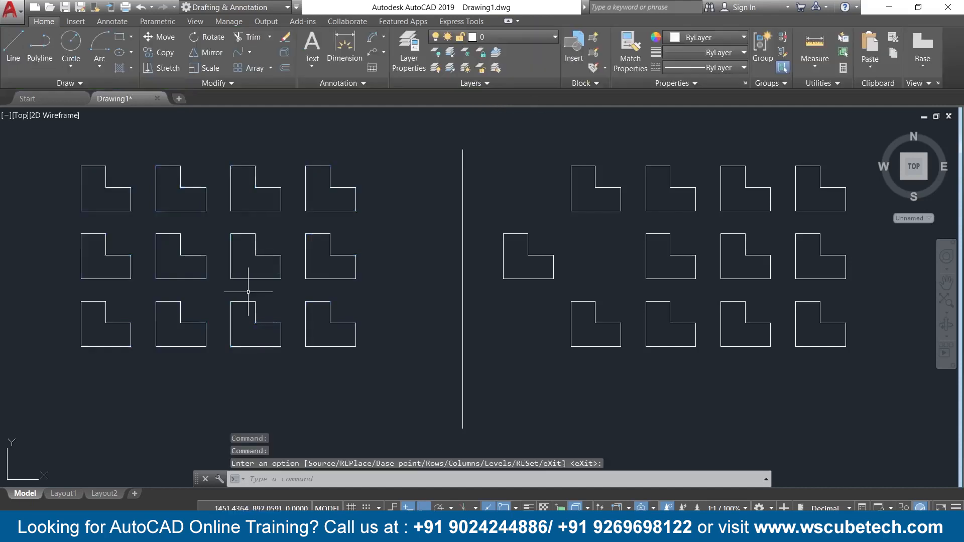
click(325, 211)
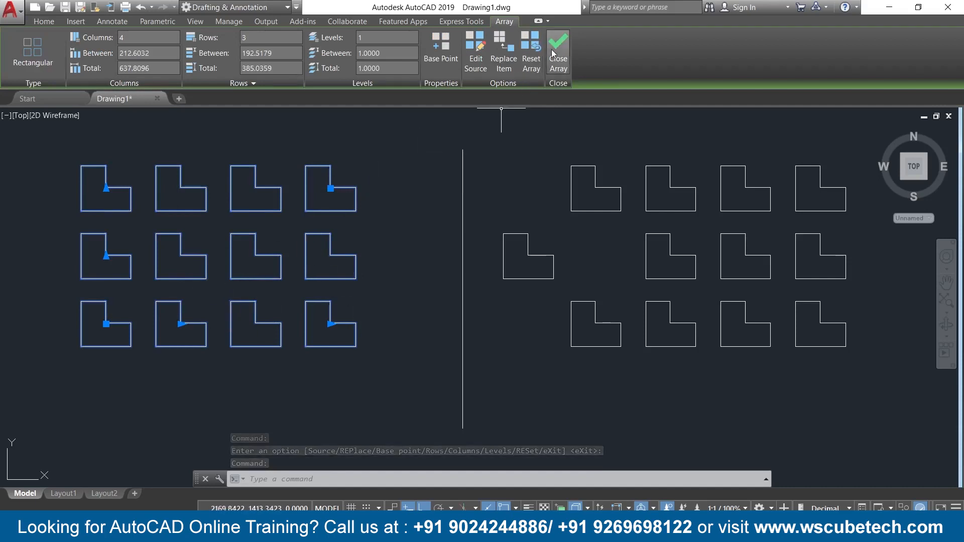
click(556, 50)
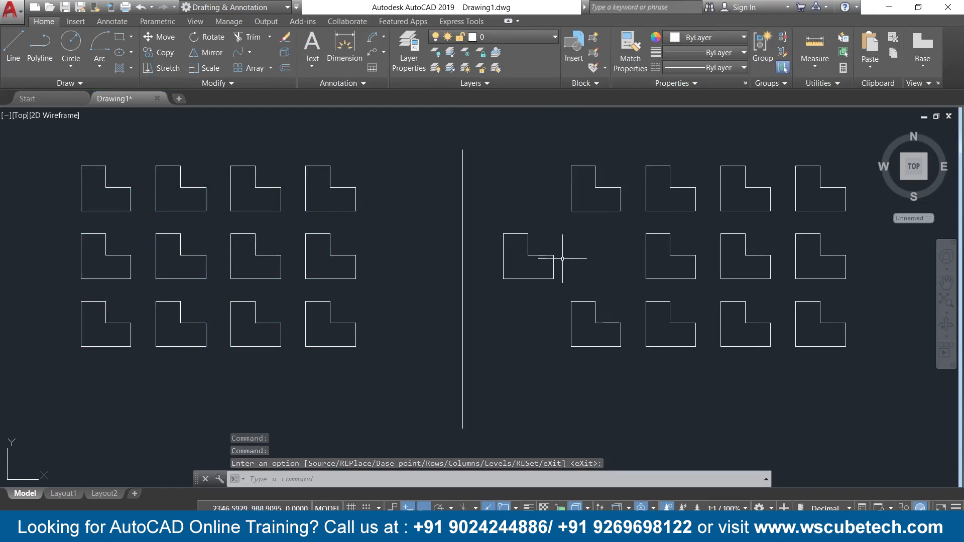
- Delete the associative array together with the first top-row and third middle-row L shapes of the non-associative array
click(581, 212)
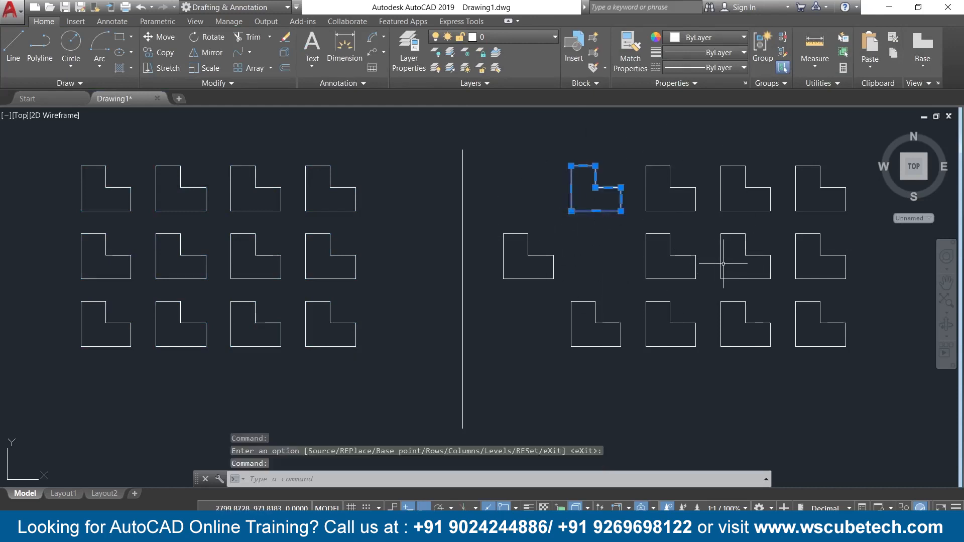
click(721, 264)
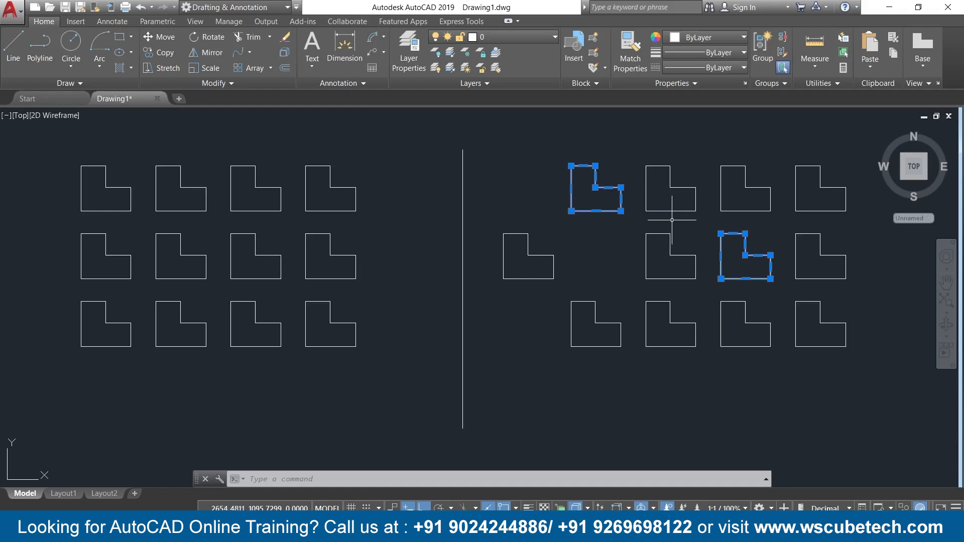
click(391, 150)
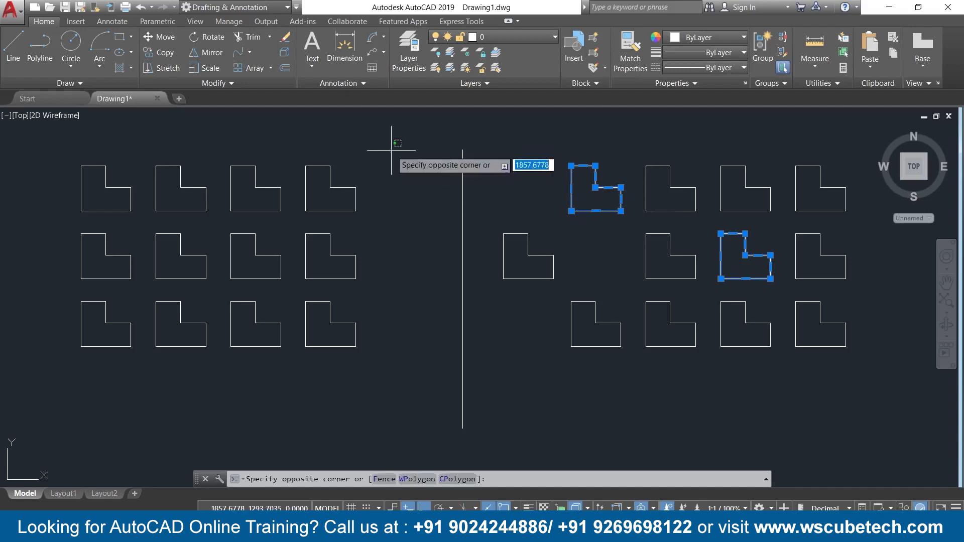
click(60, 351)
key(Delete)
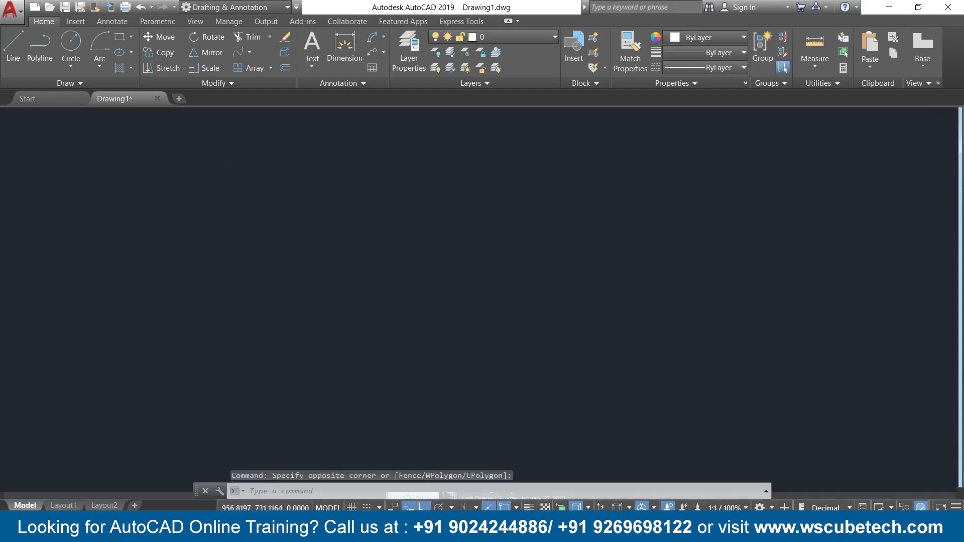
- Delete the vertical dividing line and all remaining L shapes except the one that was moved out of its row
click(462, 325)
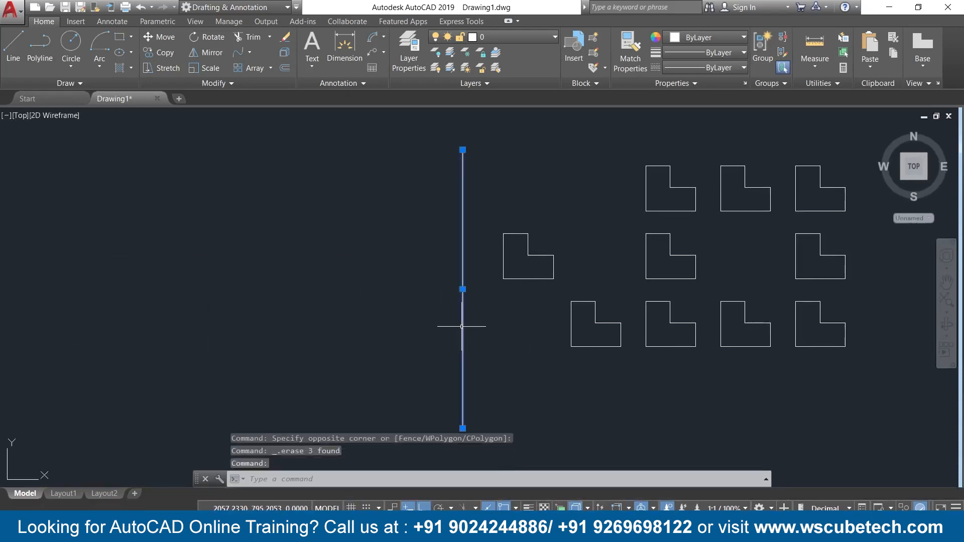
key(Delete)
mouse_move(702, 198)
middle_down()
mouse_move(678, 209)
mouse_move(451, 217)
middle_up()
click(570, 172)
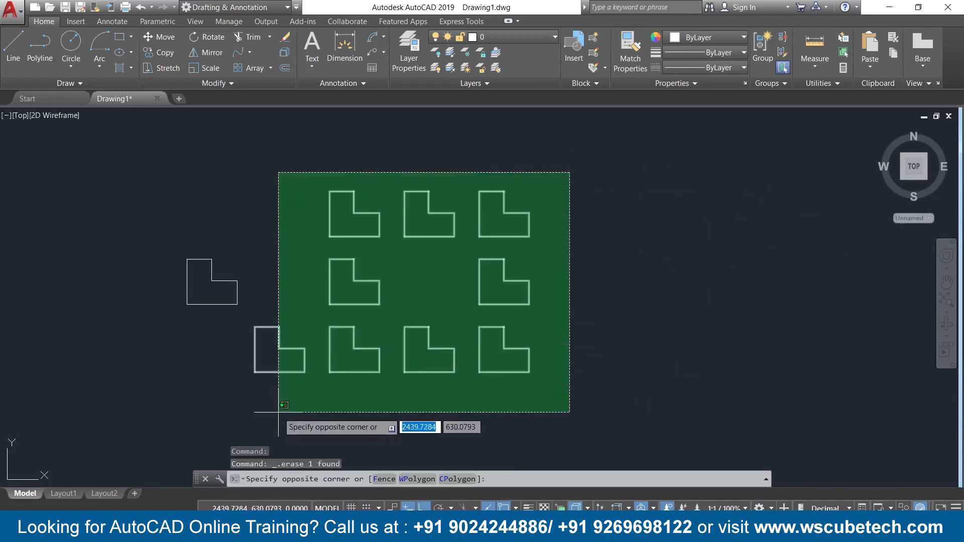
click(267, 403)
key(Delete)
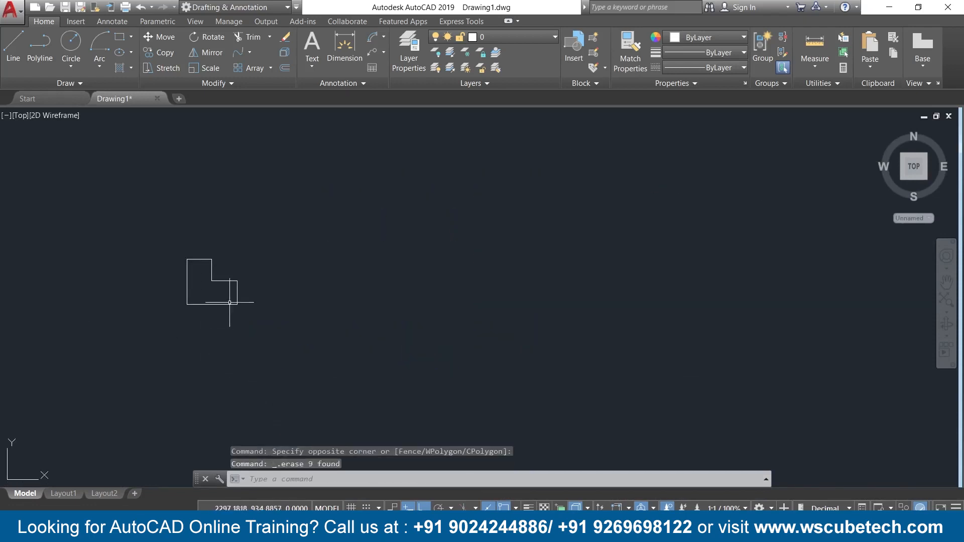
- Create a rectangular array of the remaining L-shaped polyline with 4 columns and 3 rows
middle_drag(242, 319, 368, 248)
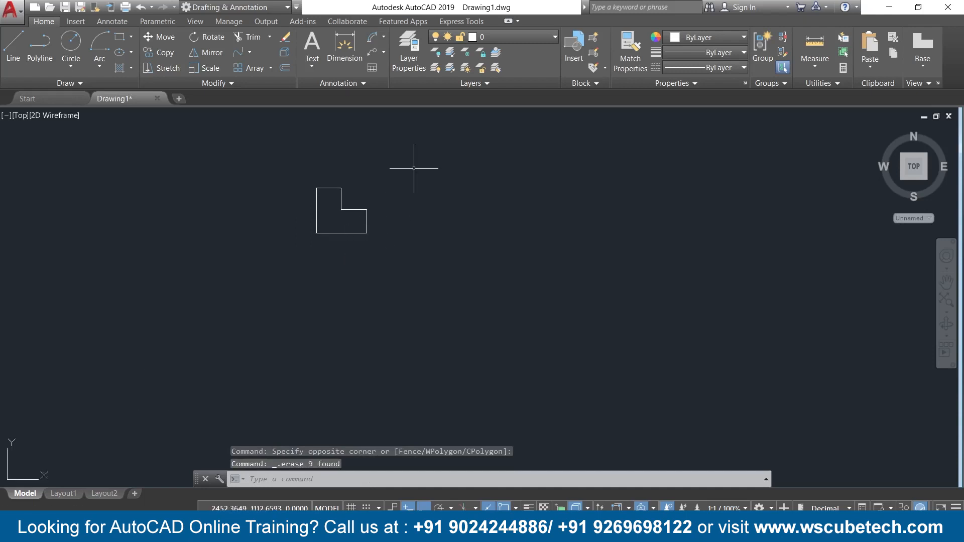
click(264, 69)
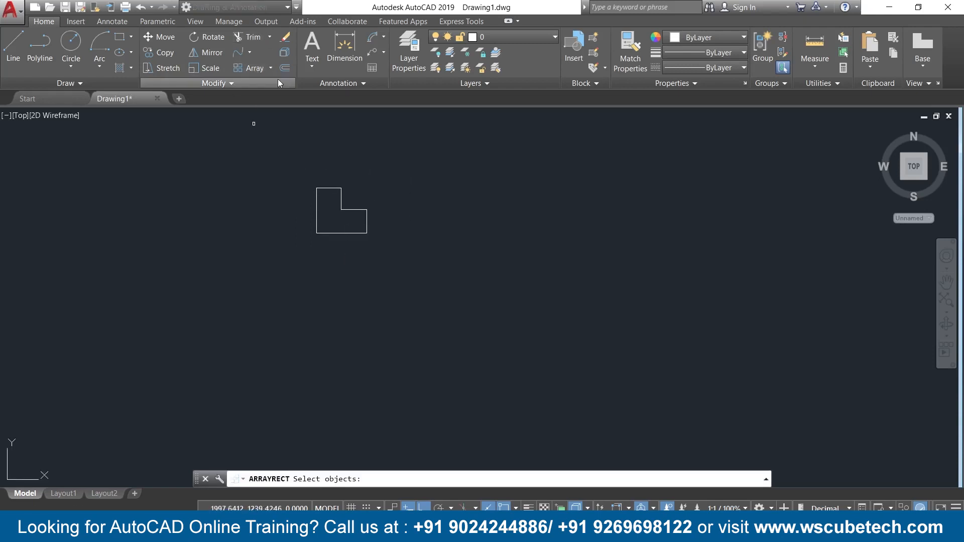
click(326, 203)
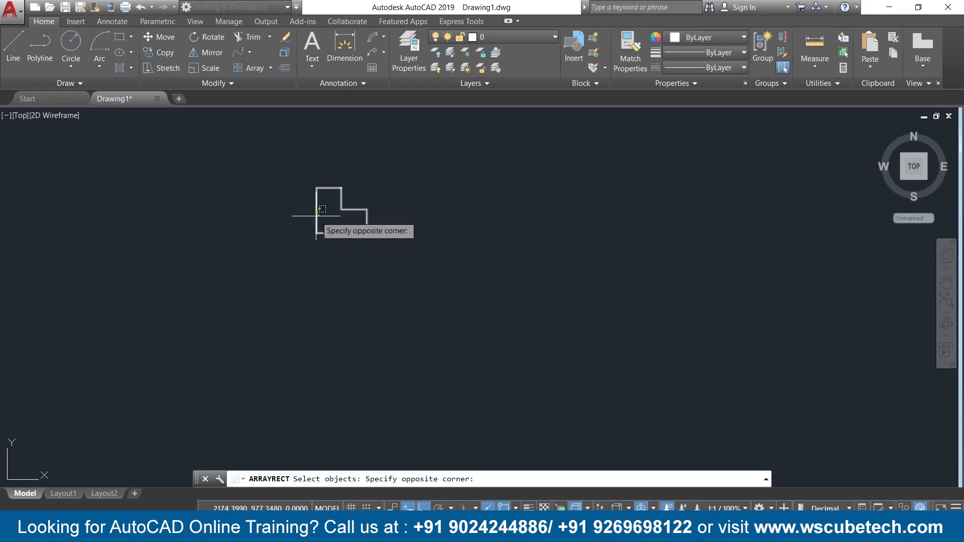
click(315, 215)
key(Return)
middle_drag(333, 260, 312, 357)
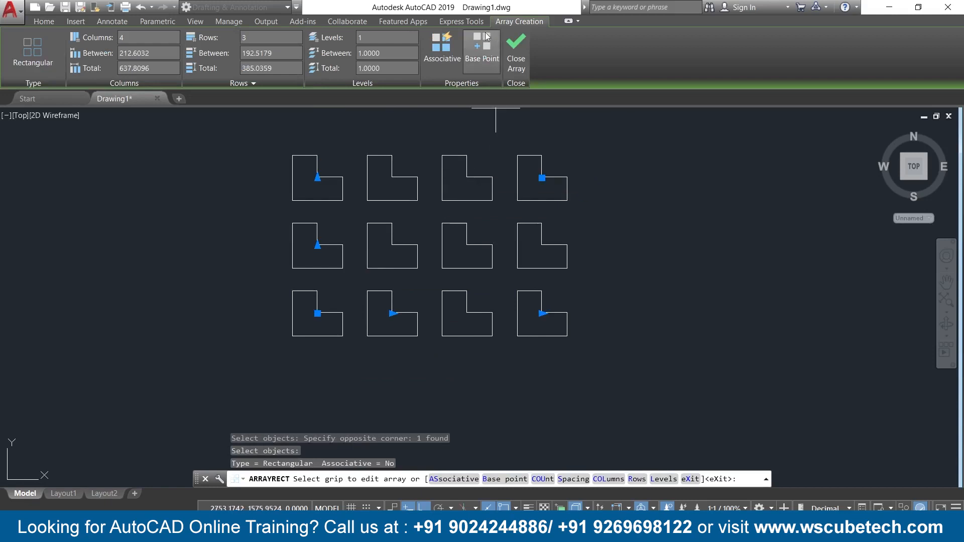
- Make the array associative, set its base point at the lower-left corner of the bottom-left L, and finish the array
click(445, 50)
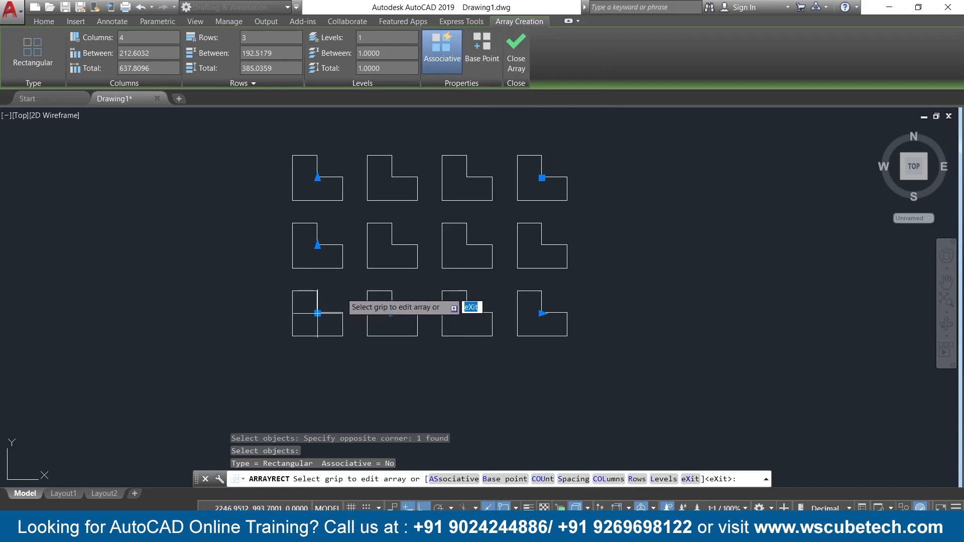
click(484, 60)
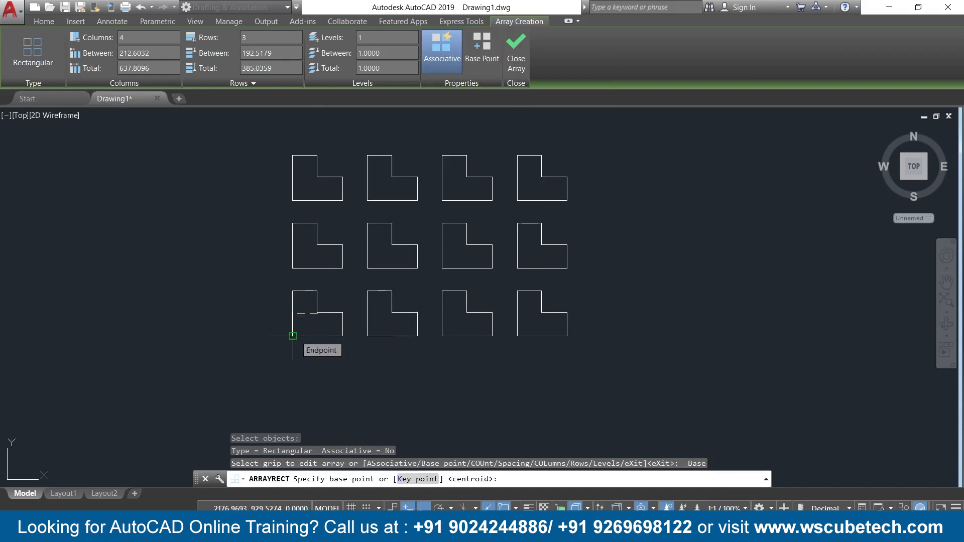
click(293, 336)
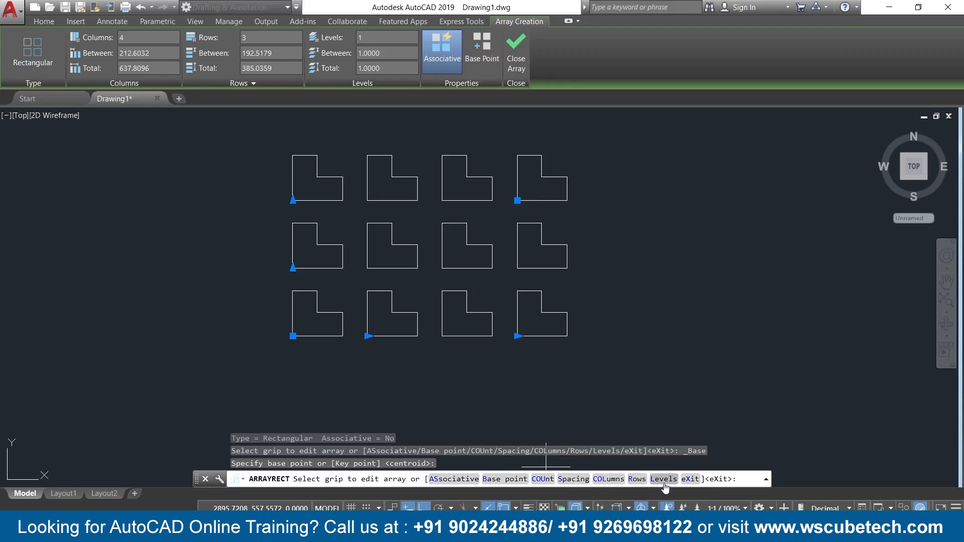
click(689, 479)
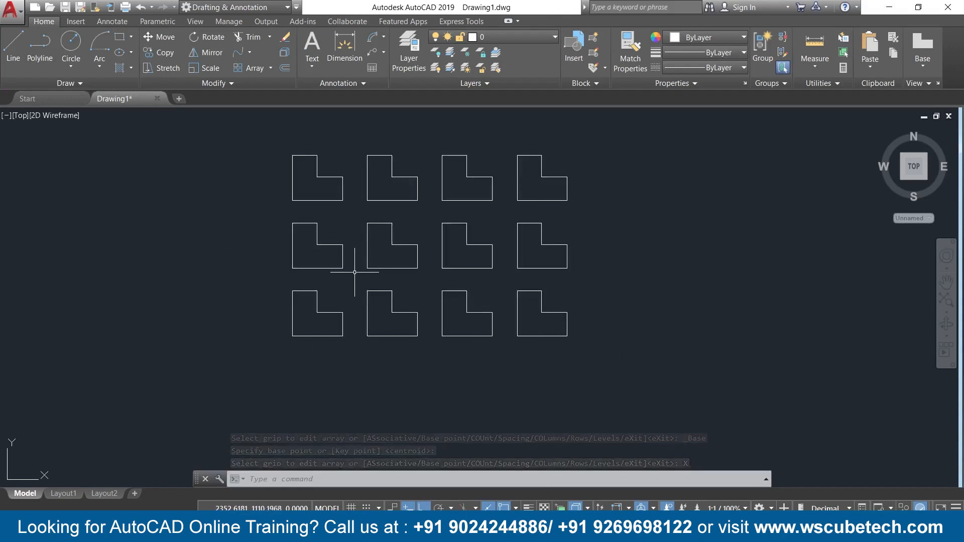
middle_drag(353, 271, 330, 320)
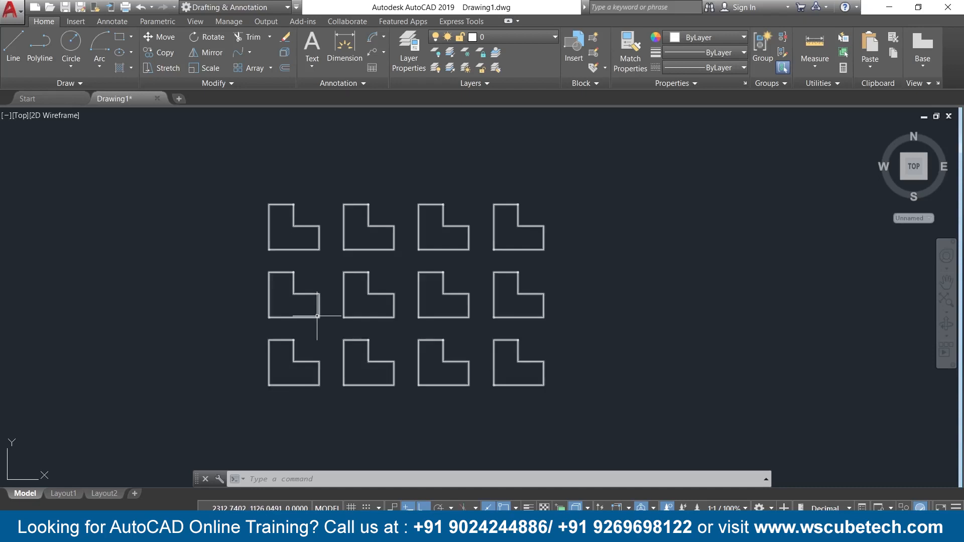
- Open the associative array's source for editing through the fourth L in the top row, accepting the array editing state
click(317, 315)
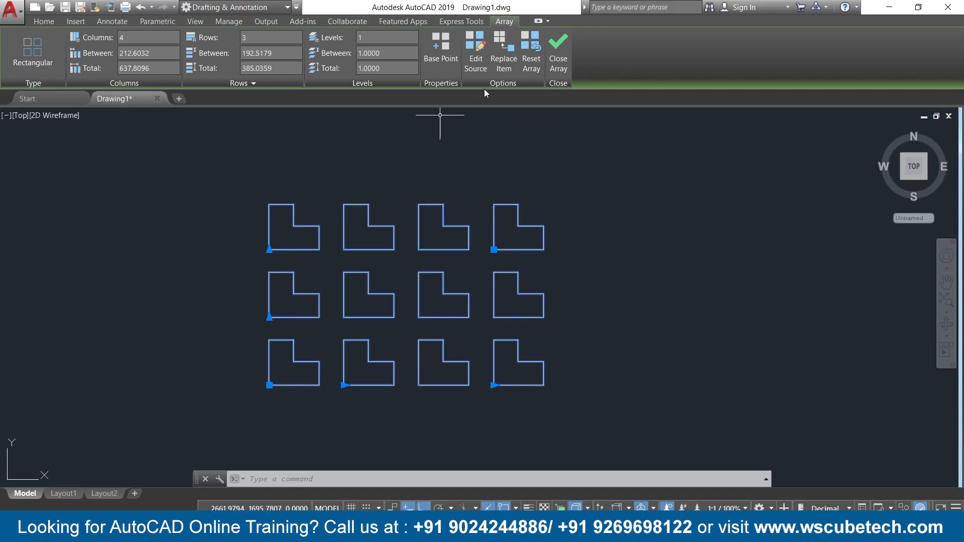
click(477, 64)
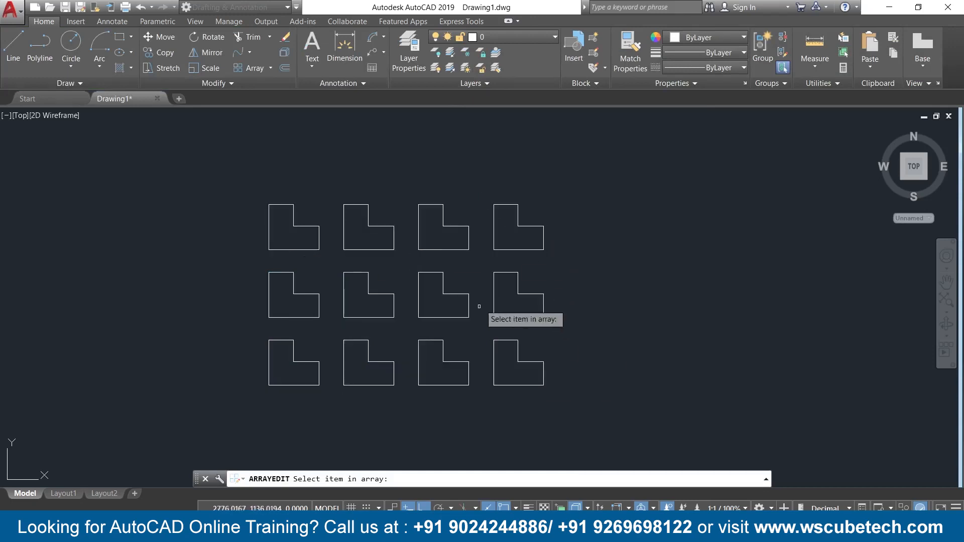
click(495, 235)
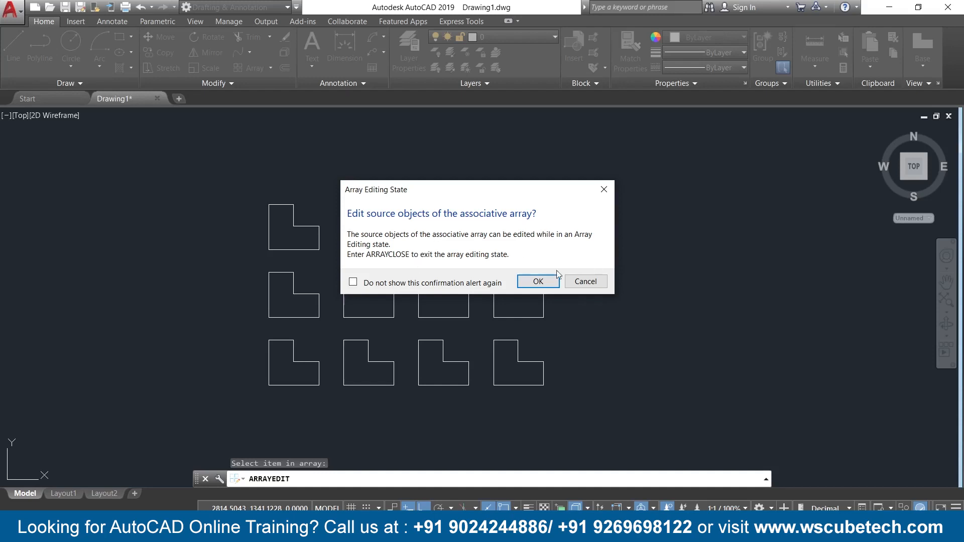
click(536, 281)
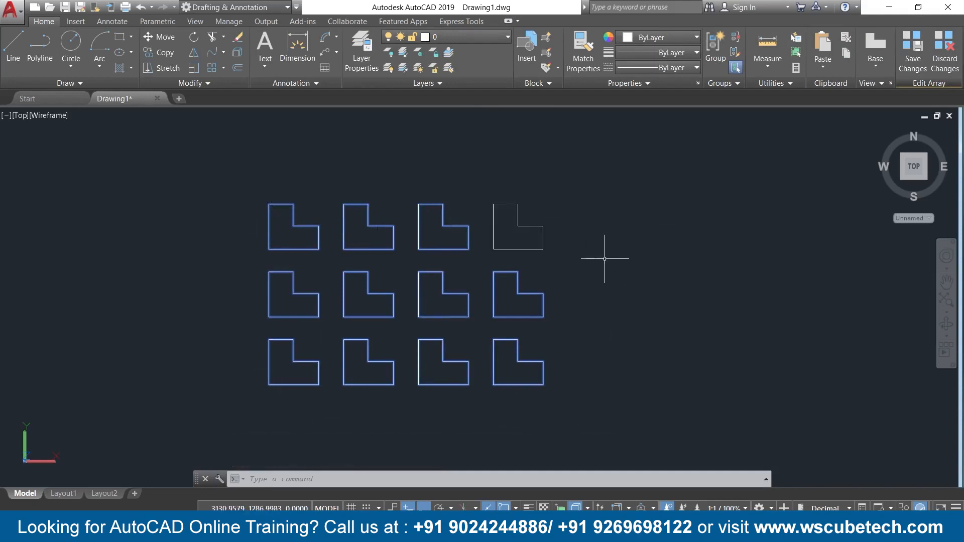
scroll(606, 254, up, 2)
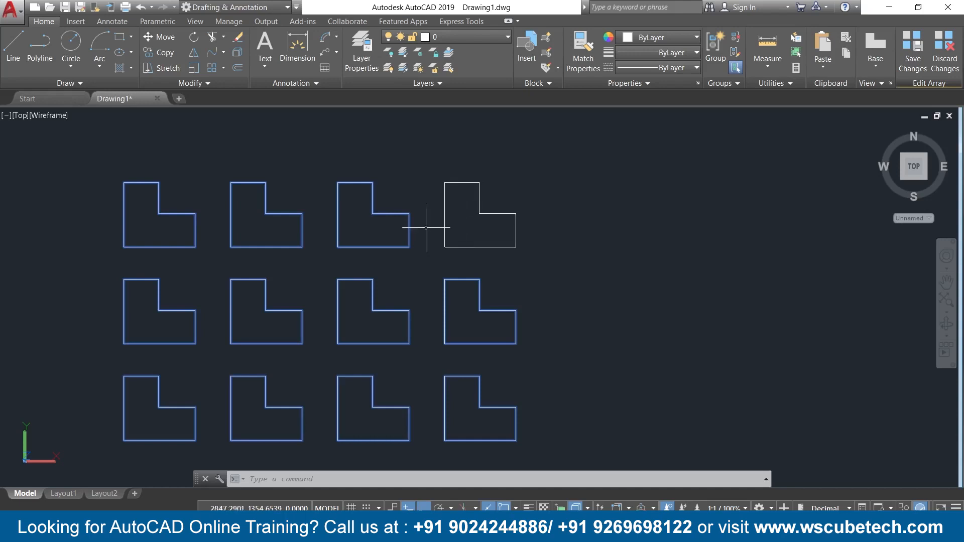
- Draw a Start, Center, End quarter arc on the source L from its lower leg's outer upper corner, centred on the inner corner, with ortho off
click(98, 65)
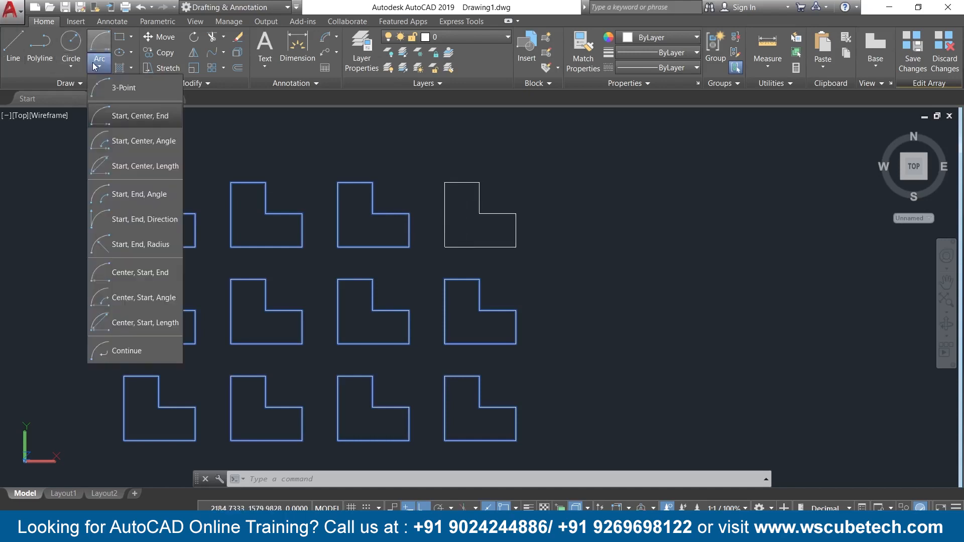
click(126, 118)
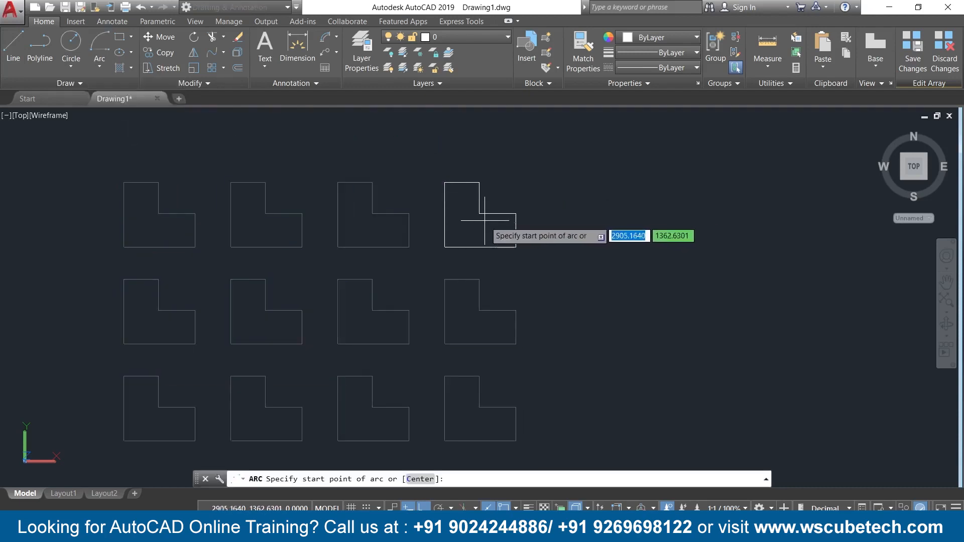
click(516, 214)
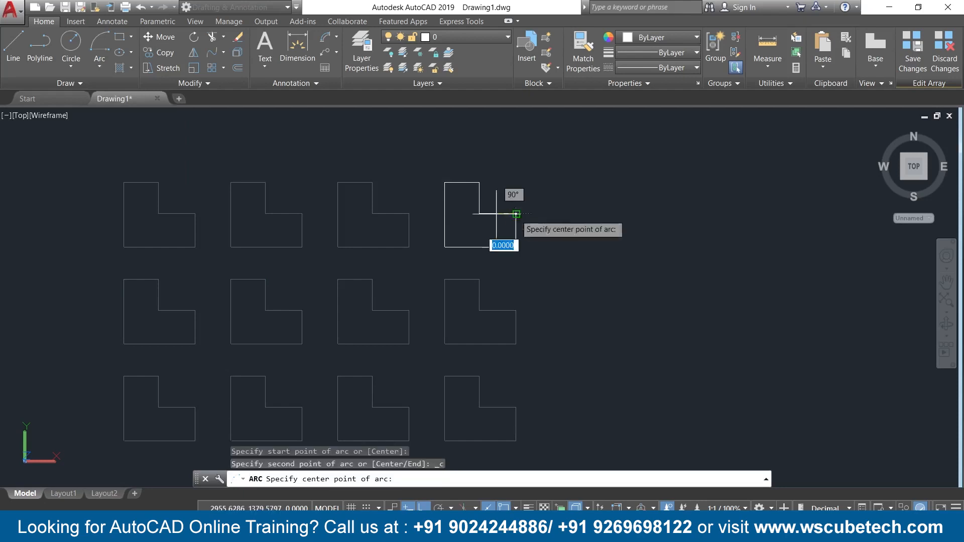
click(479, 214)
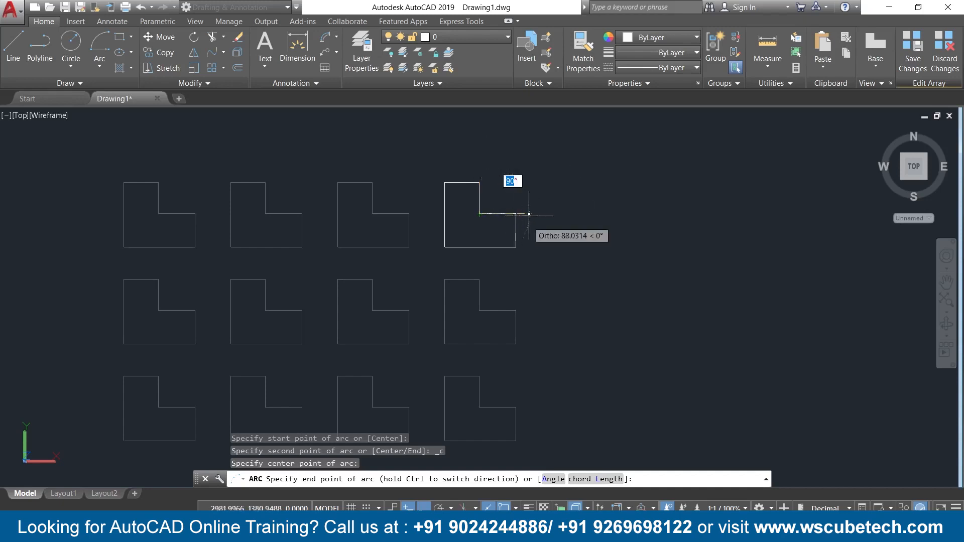
key(F8)
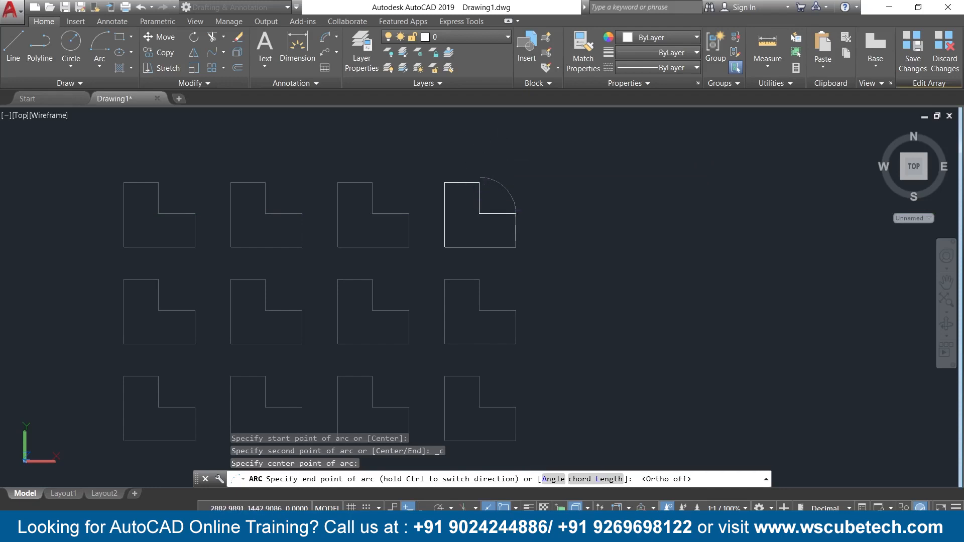
click(511, 213)
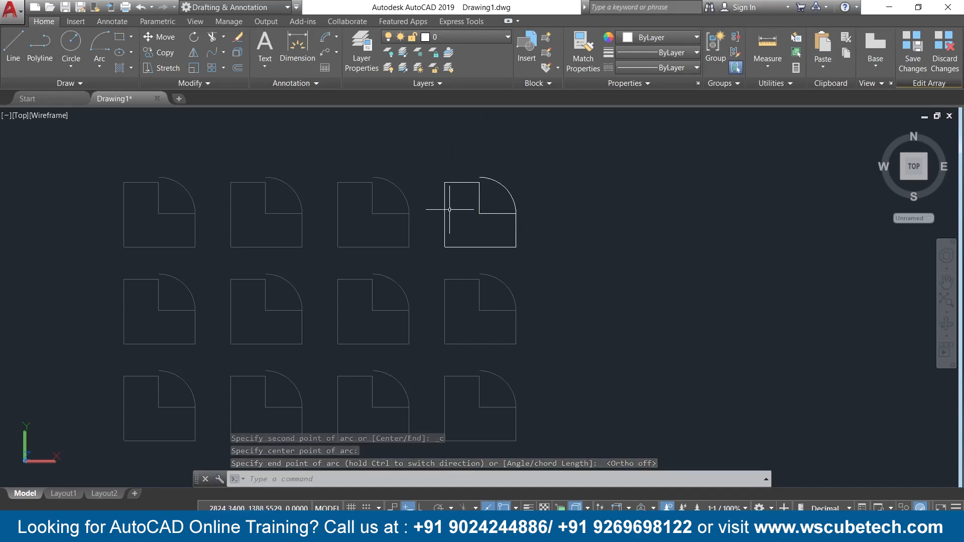
- Draw a circle centred on the source L's upper-left corner, its radius reaching about halfway along the short top edge
scroll(449, 213, down, 1)
scroll(449, 213, up, 1)
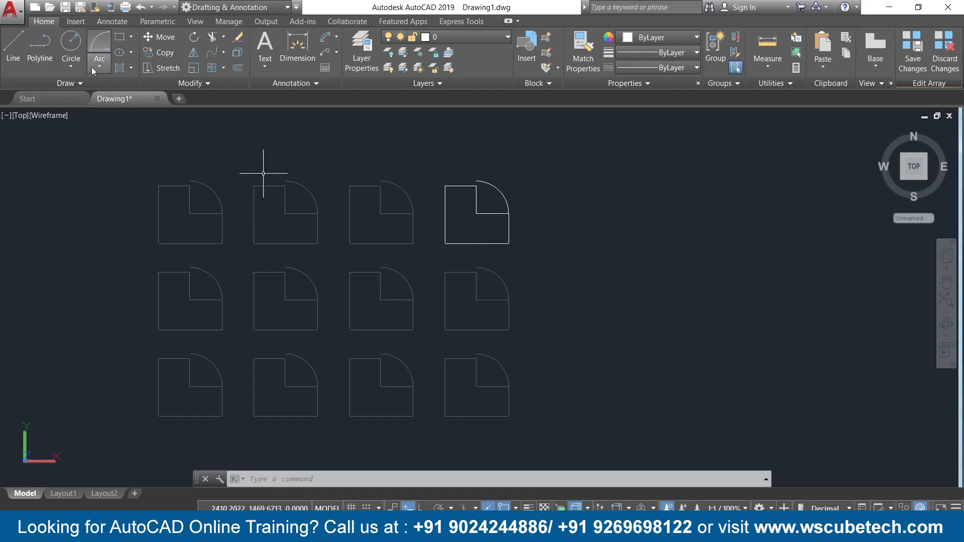
click(71, 41)
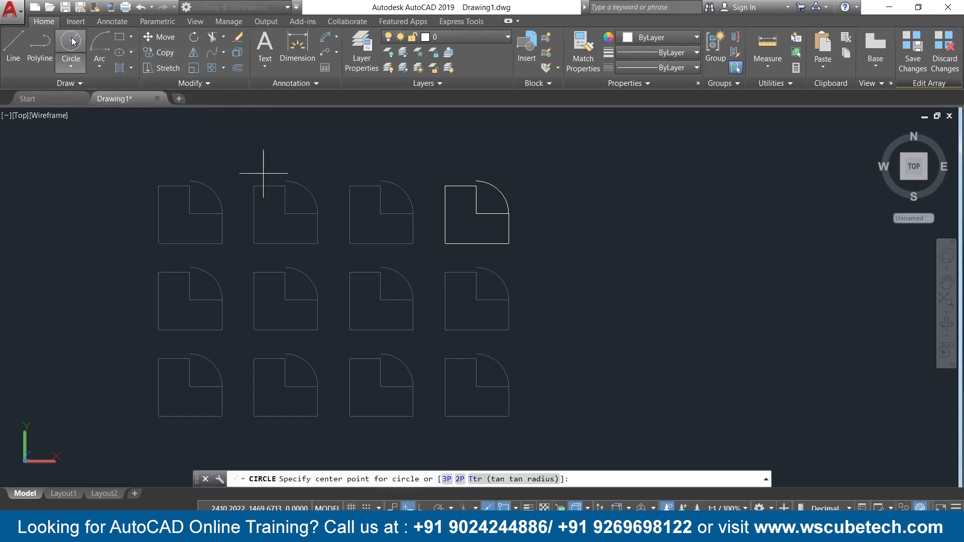
click(444, 185)
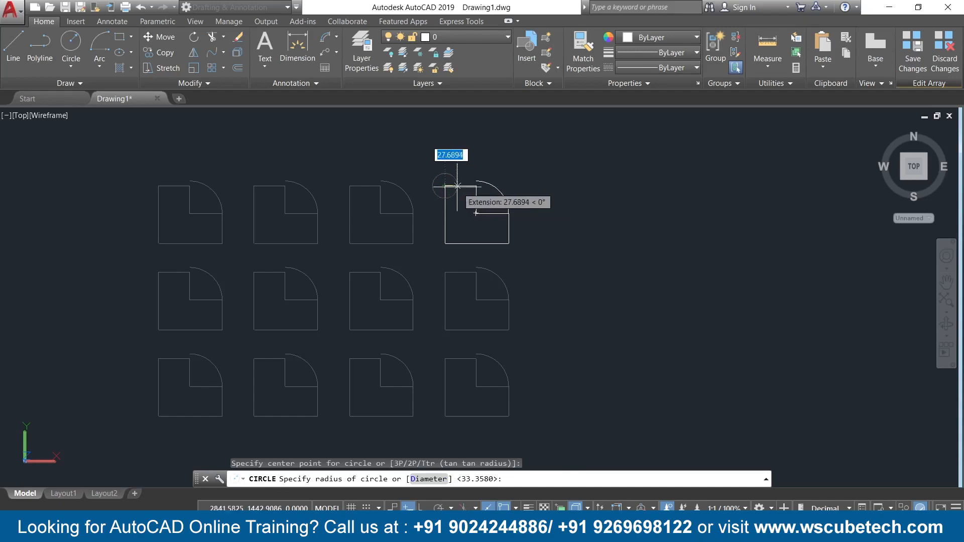
click(460, 185)
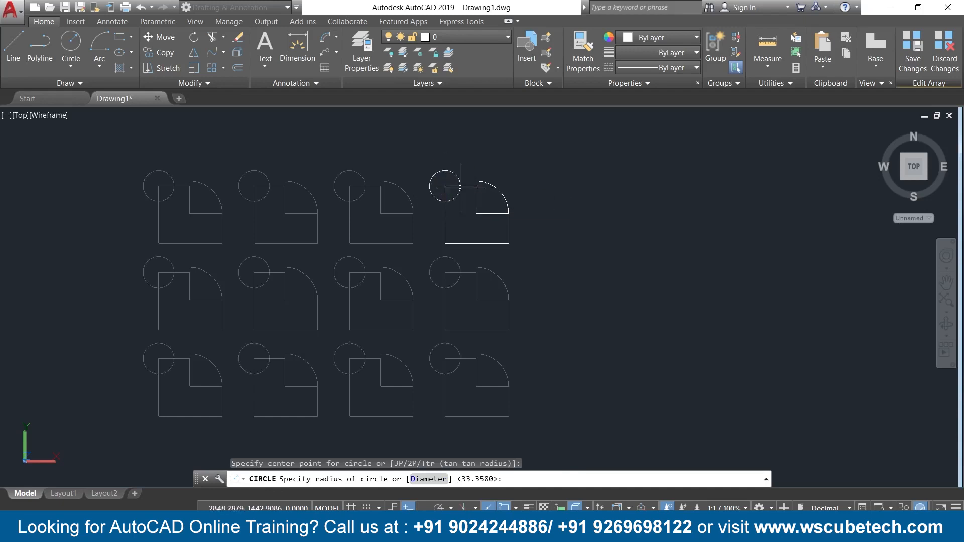